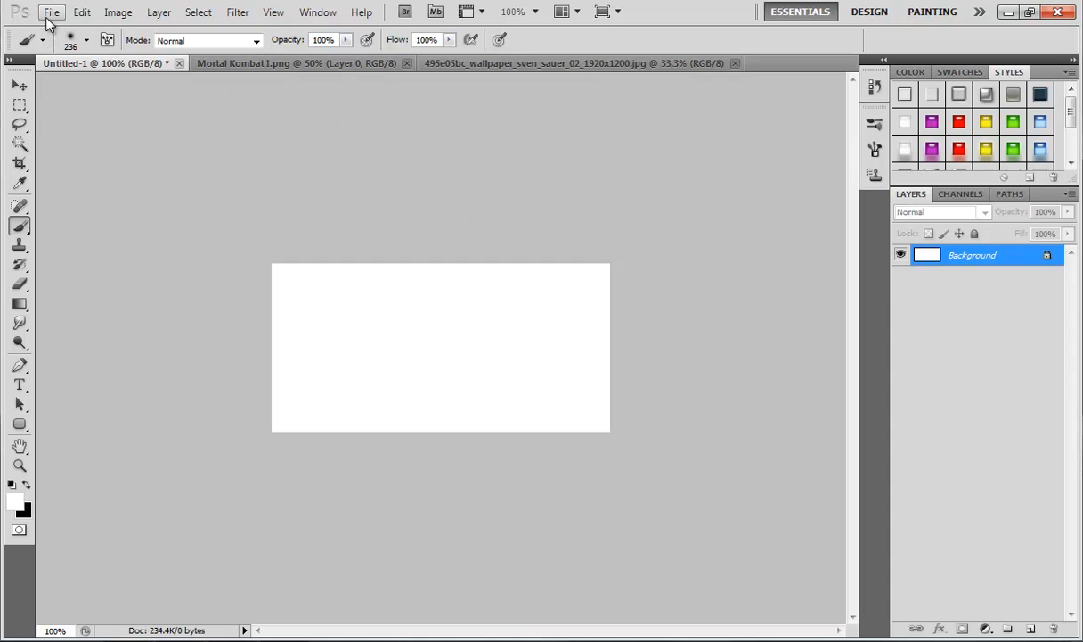
click(49, 14)
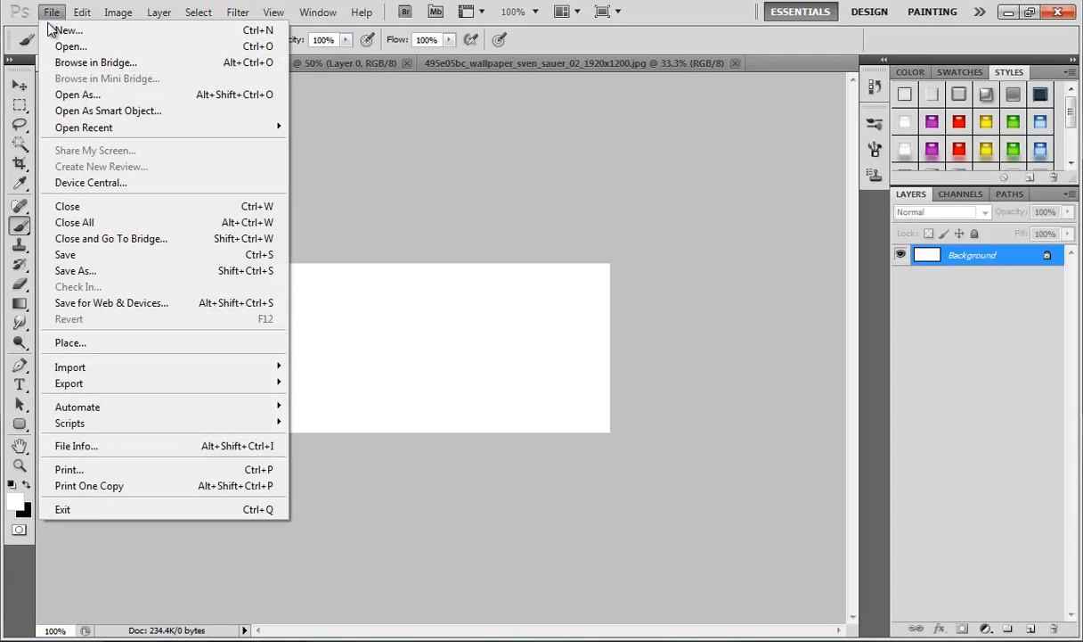
click(51, 32)
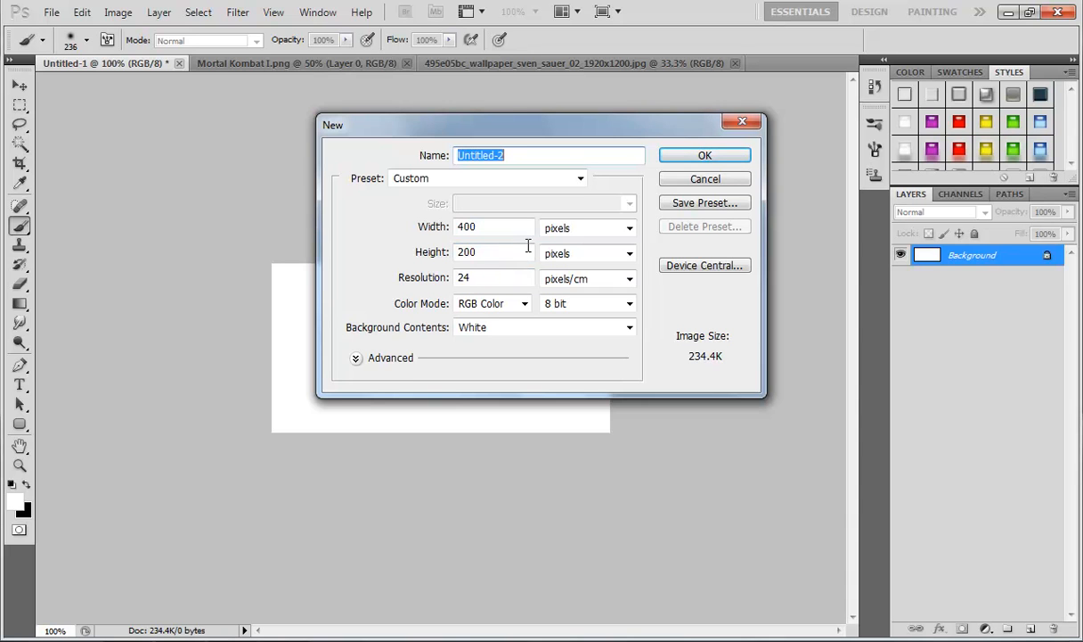
click(509, 253)
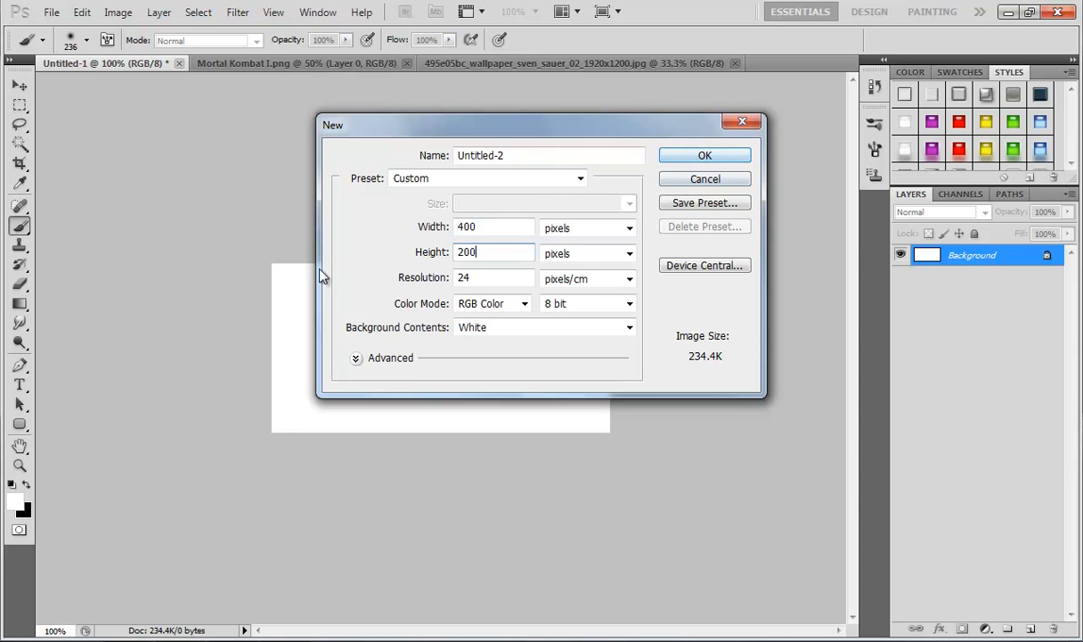
click(670, 180)
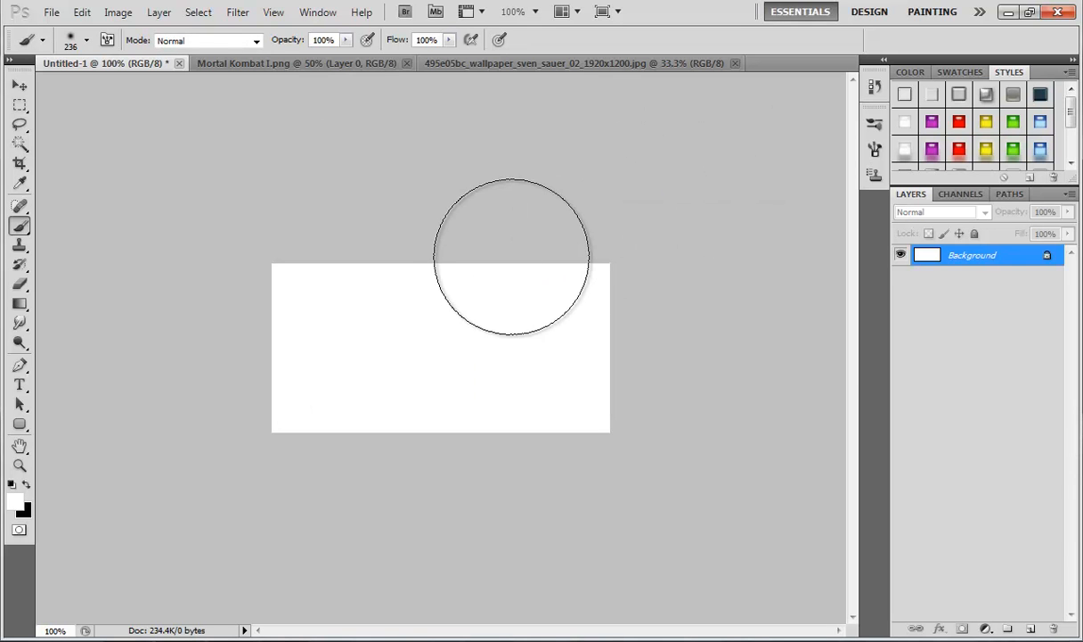
Copy the character from Mortal Kombat I.png into the Untitled-1 document with the Move tool and shift it on the canvas.
click(285, 63)
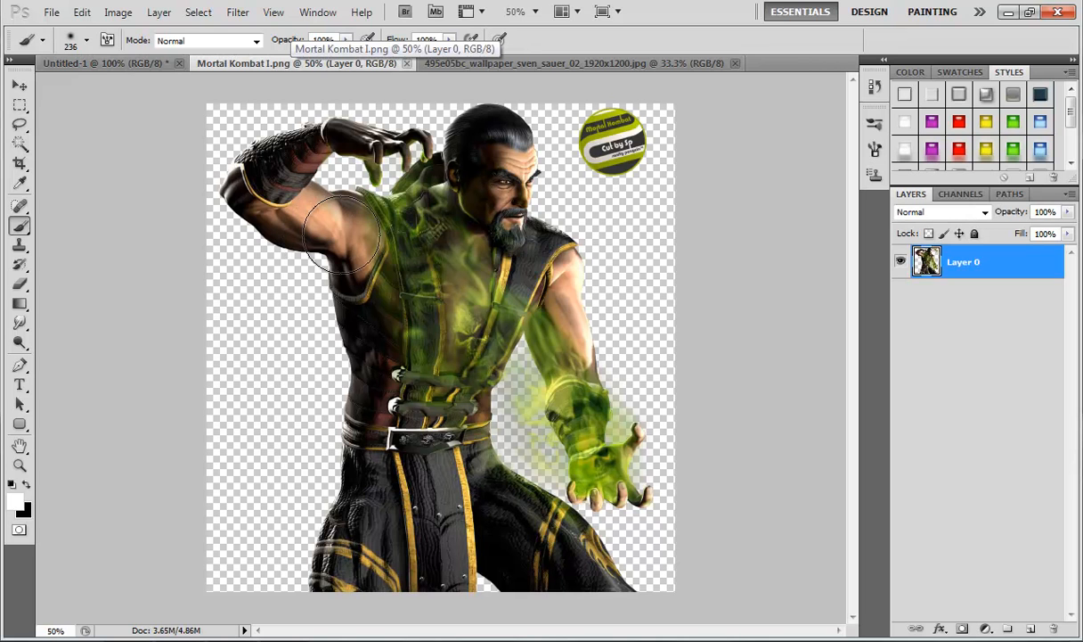
click(18, 92)
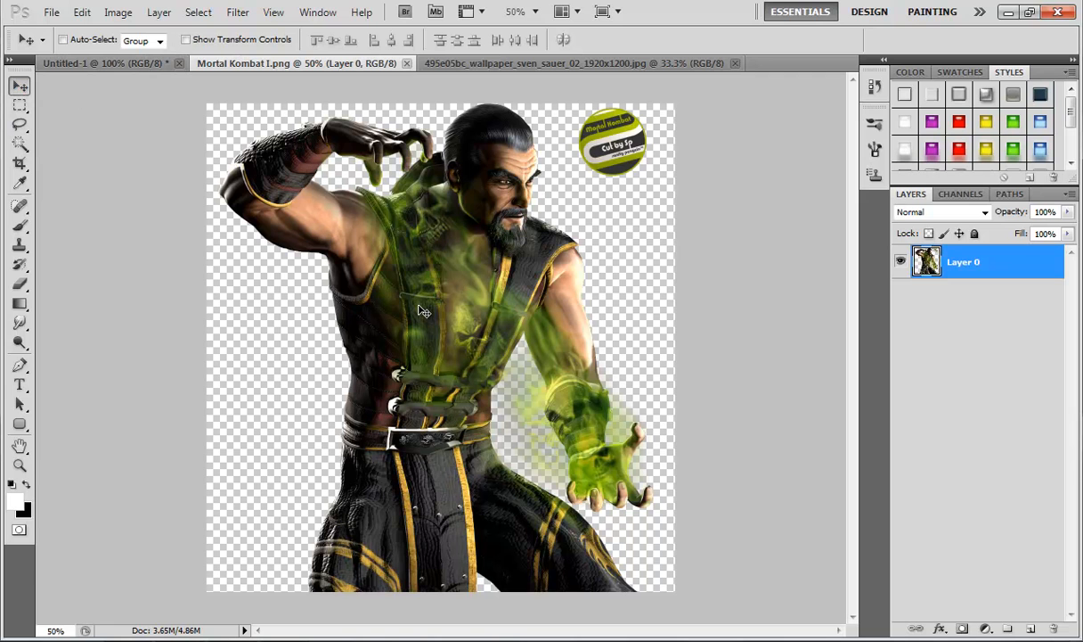
drag(424, 310, 405, 334)
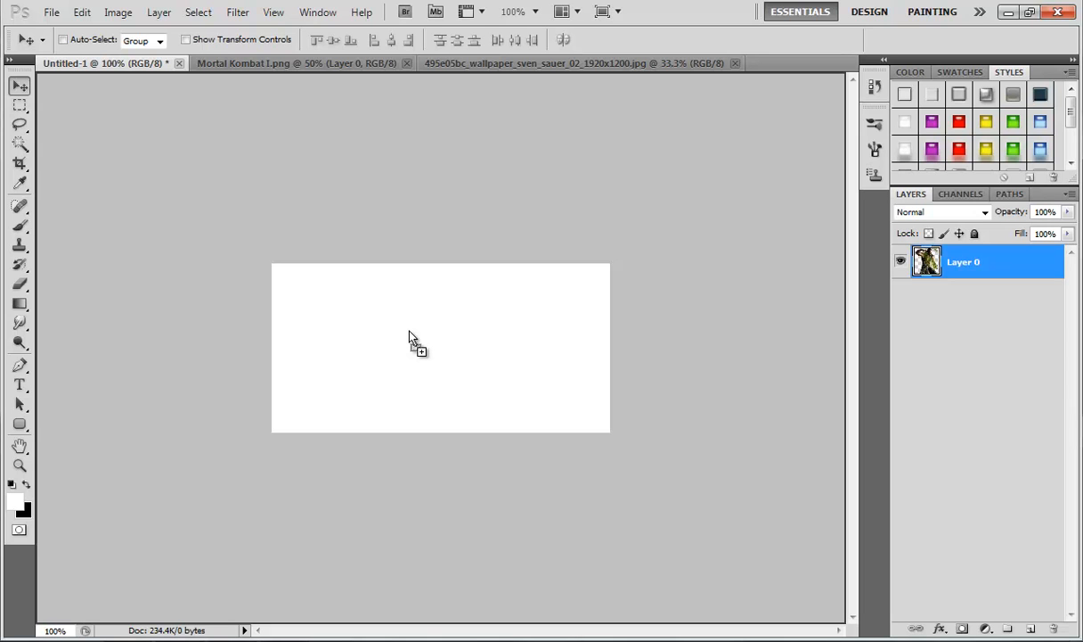
drag(414, 336, 413, 337)
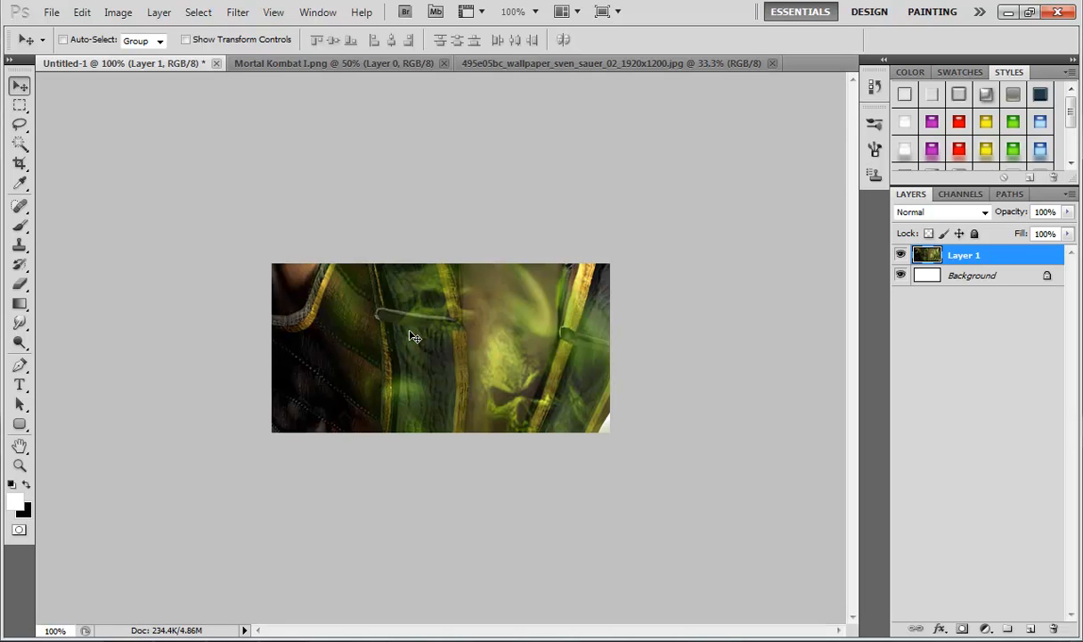
mouse_move(459, 335)
mouse_down()
mouse_move(420, 353)
mouse_move(445, 341)
mouse_move(452, 319)
mouse_up()
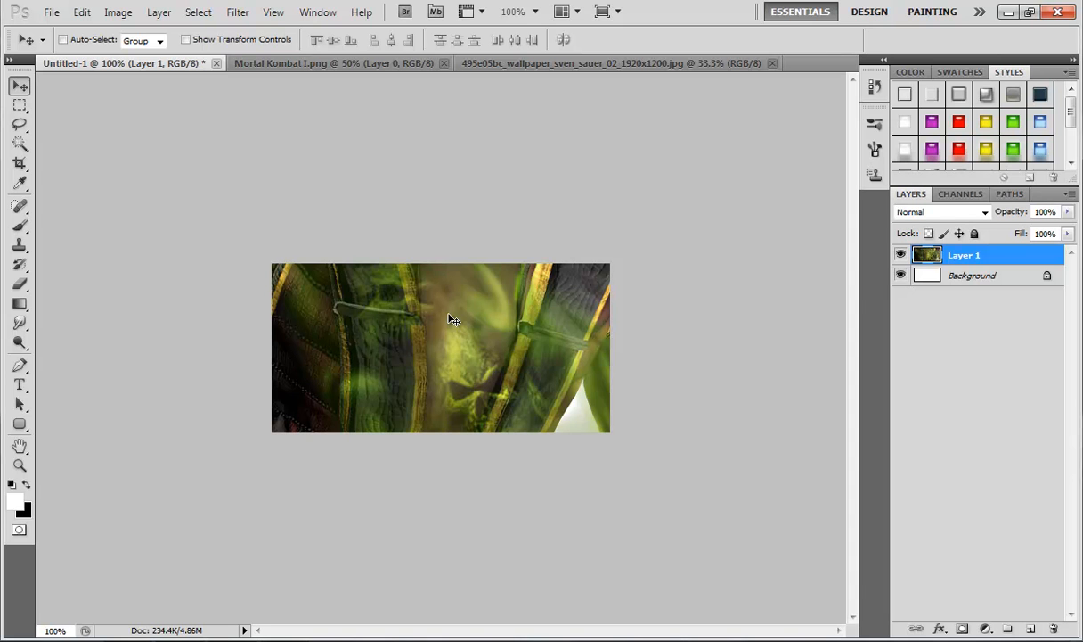
Scale a copy of the character layer down to about 24% with Free Transform and position it centrally on the canvas.
scroll(453, 319, down, 3)
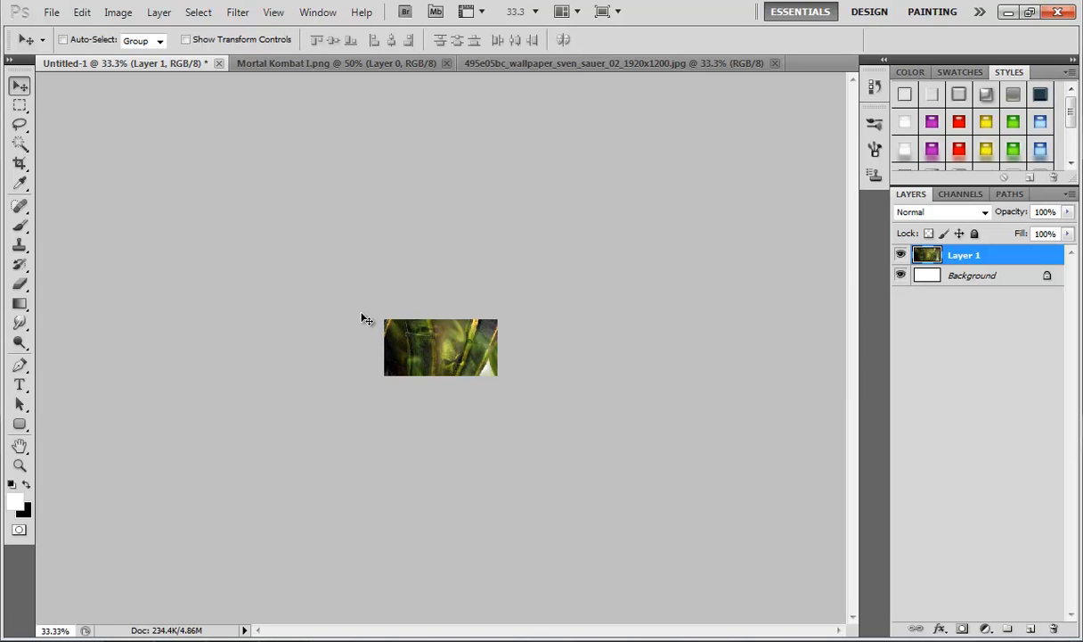
key(ctrl+t)
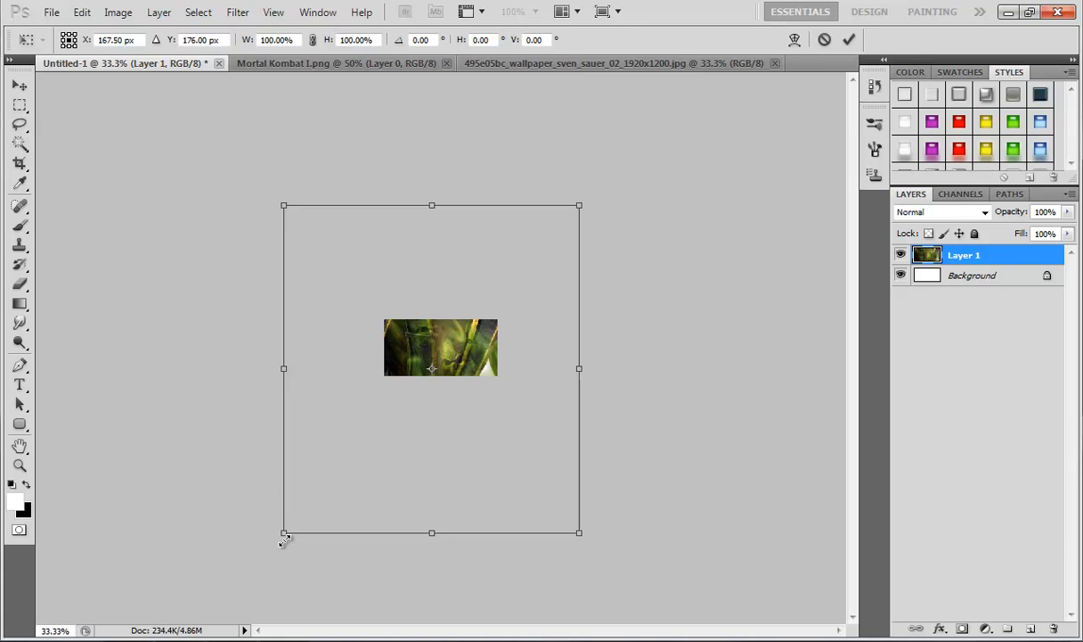
drag(284, 530, 389, 416)
drag(578, 205, 495, 327)
drag(378, 426, 404, 400)
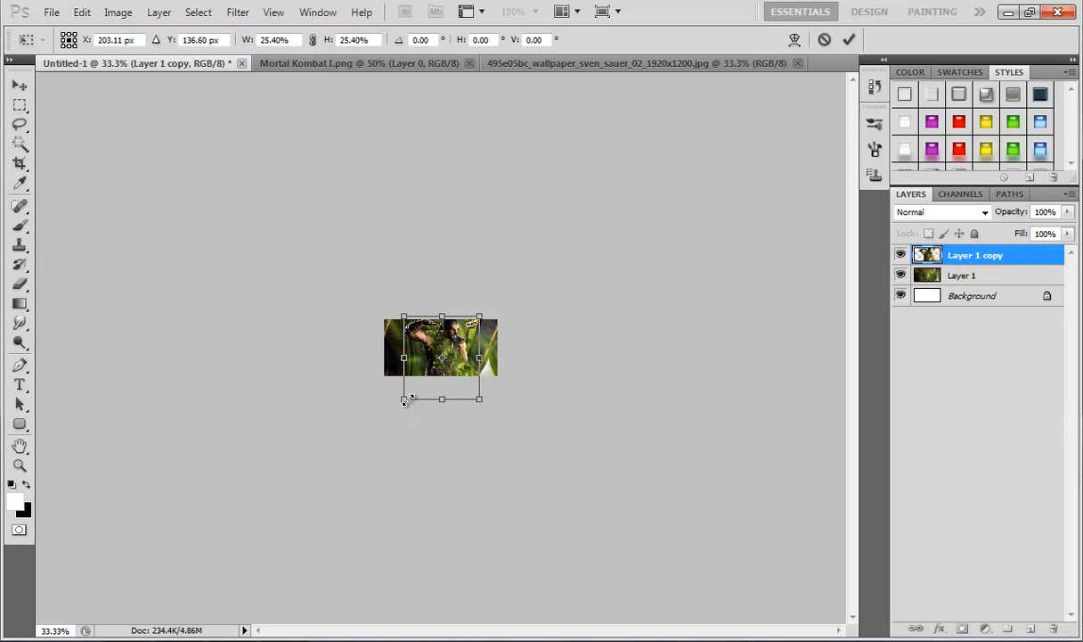
drag(485, 308, 482, 315)
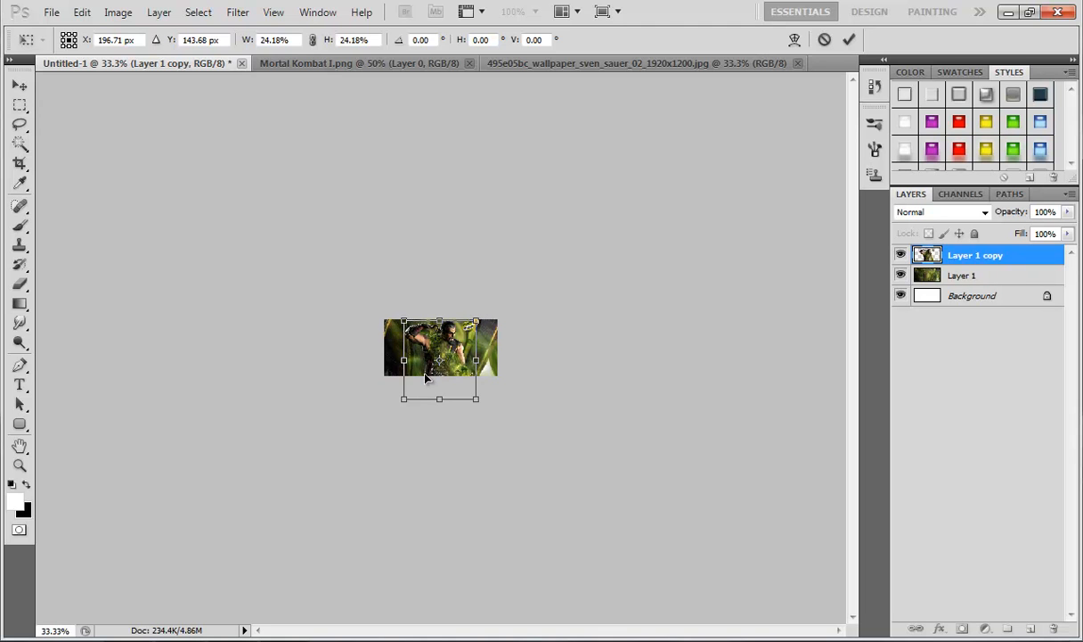
key(Return)
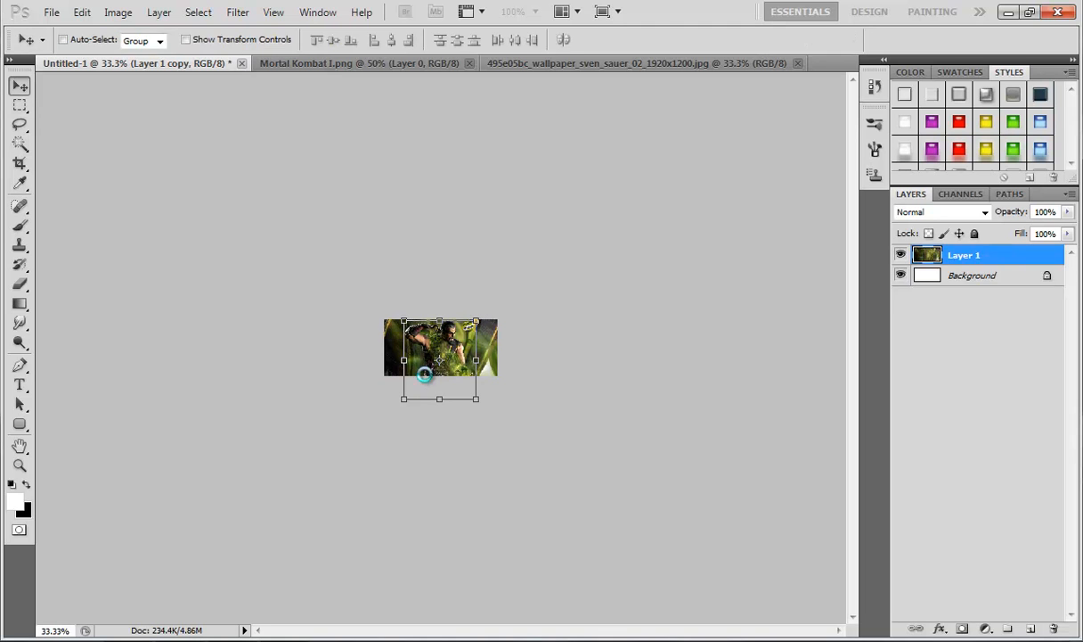
key(ctrl+plus)
key(ctrl+plus)
key(ctrl+plus)
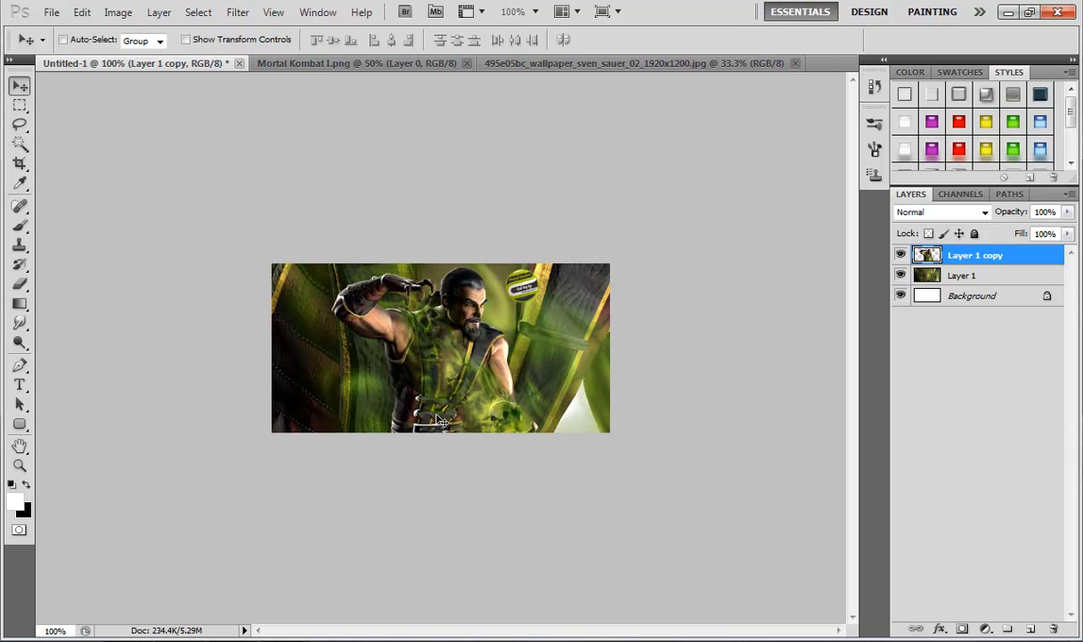
drag(430, 372, 438, 369)
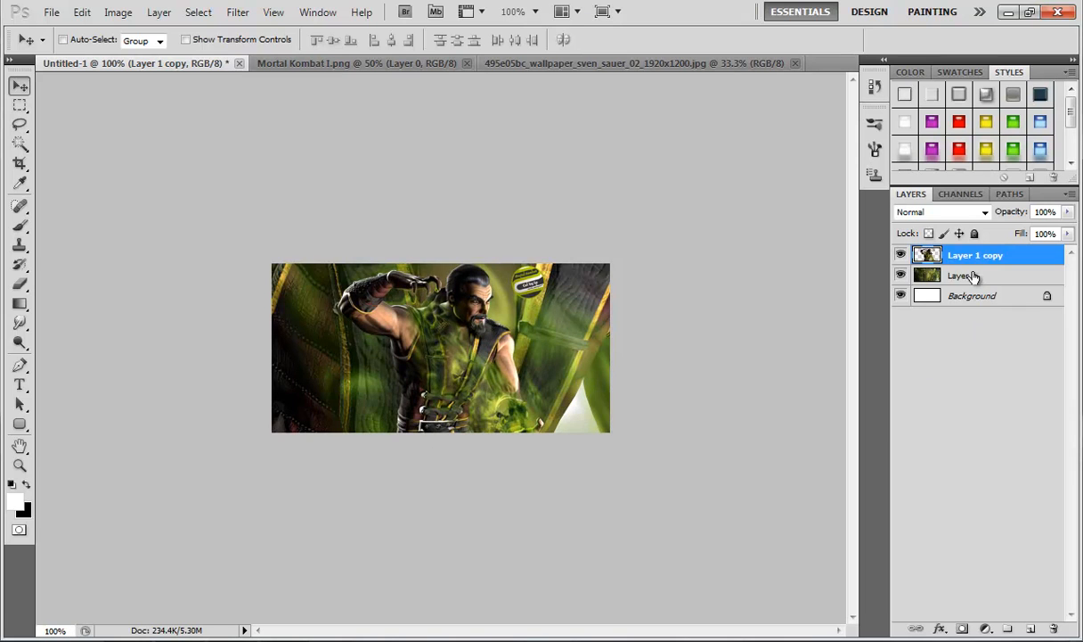
Delete the oversized character layer and erase the round badge beside the head on the scaled copy.
right_click(962, 275)
click(781, 321)
click(958, 259)
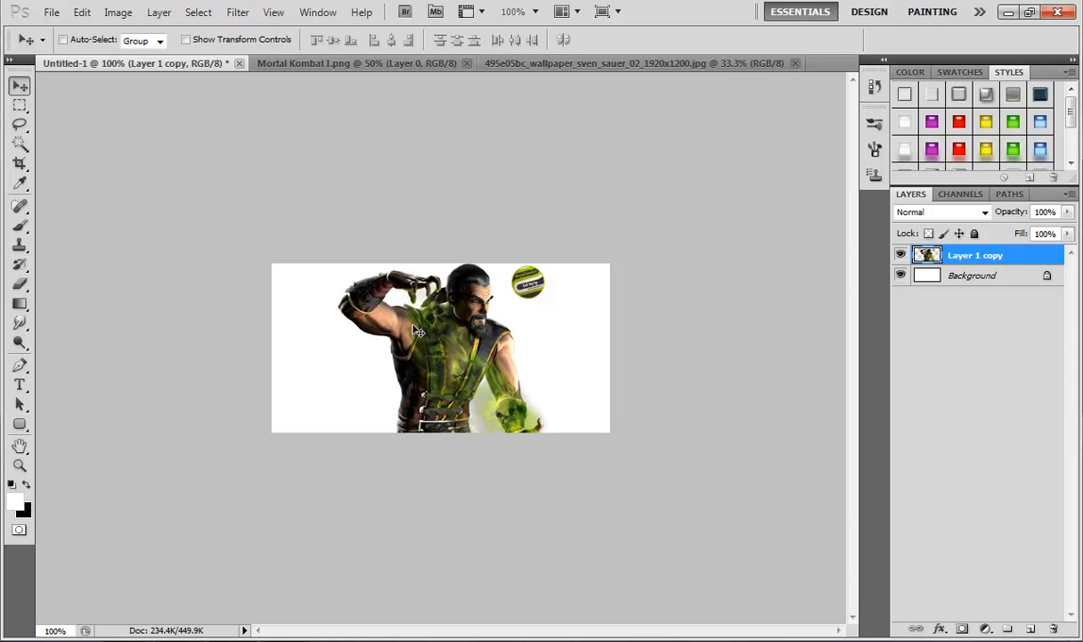
click(20, 283)
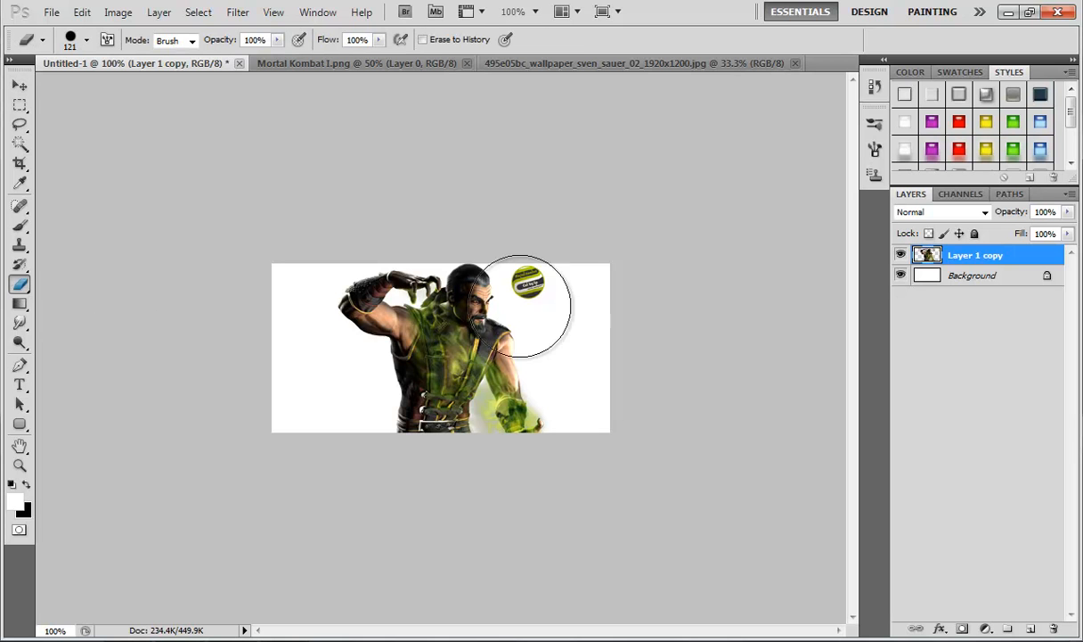
drag(533, 272, 570, 274)
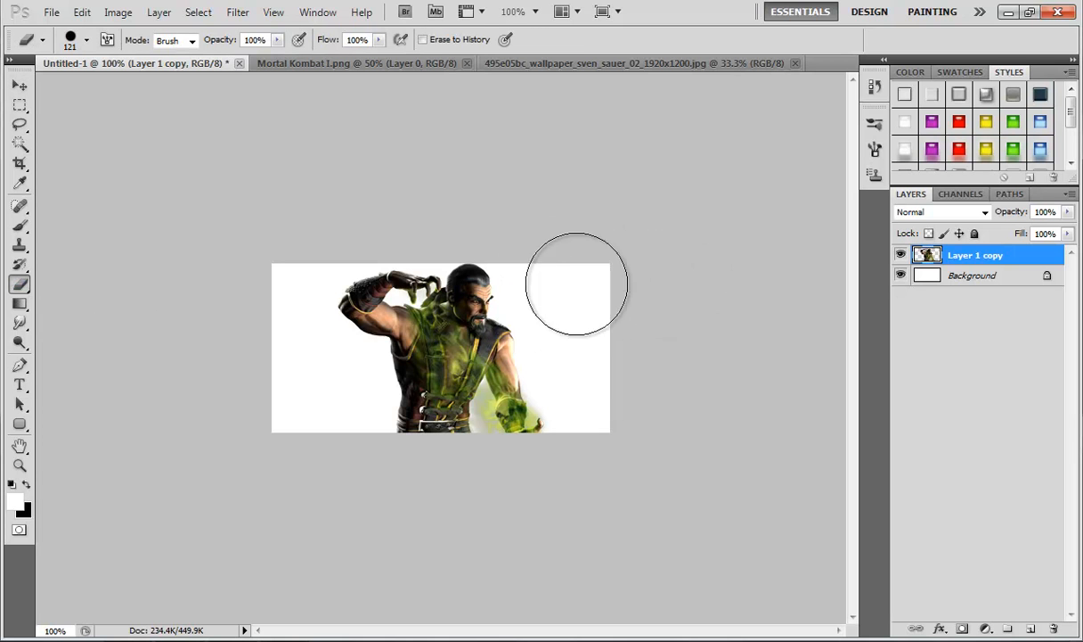
Copy the dark cave wallpaper into the Untitled-1 document and place its layer beneath the character layer.
click(366, 69)
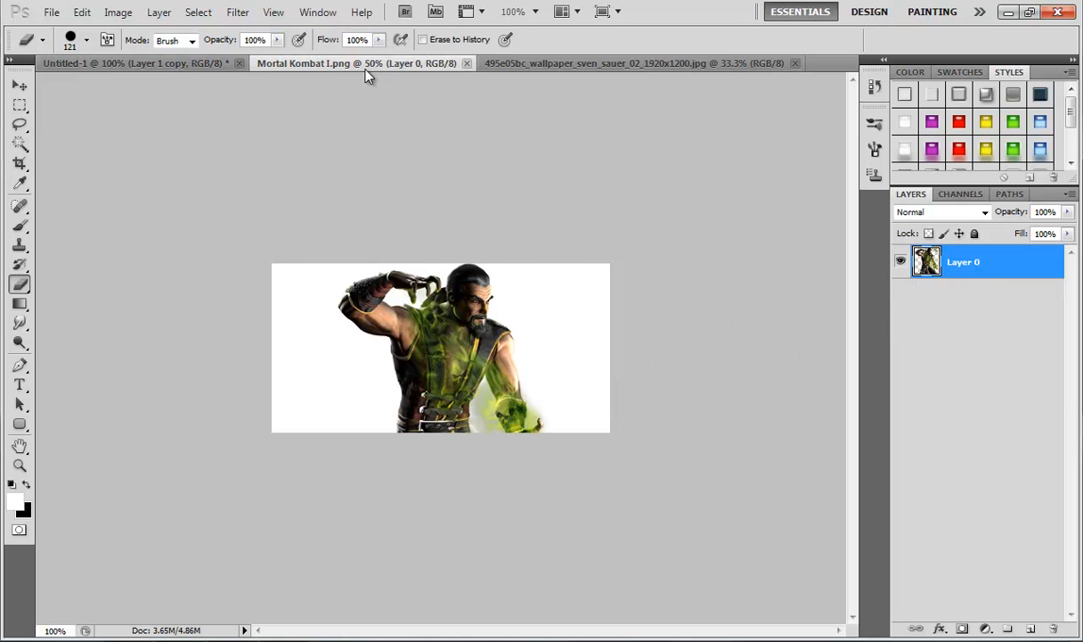
click(553, 65)
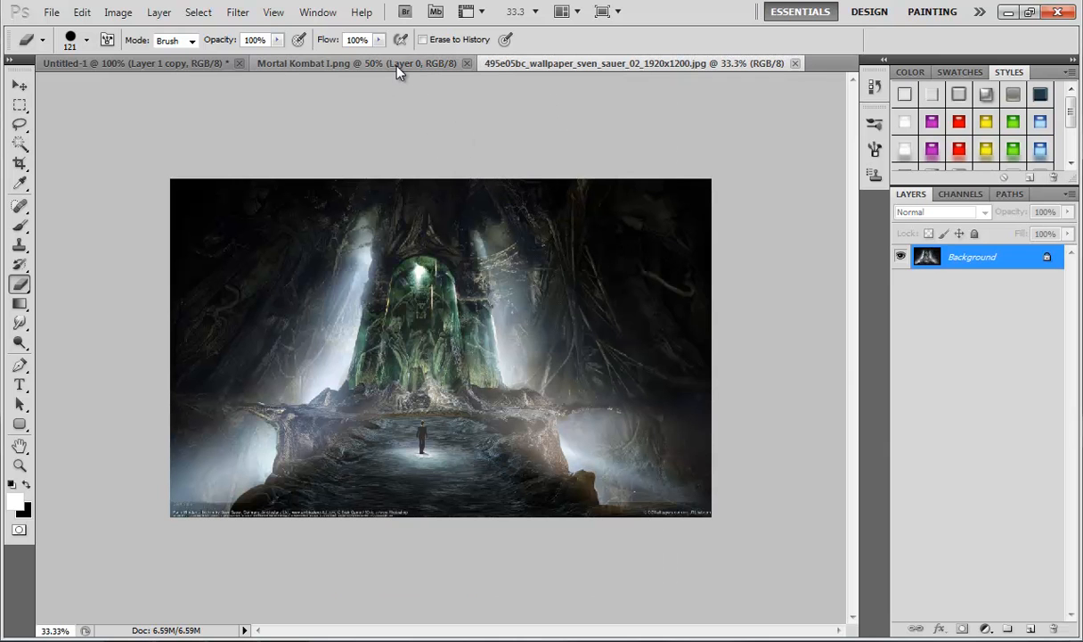
click(398, 72)
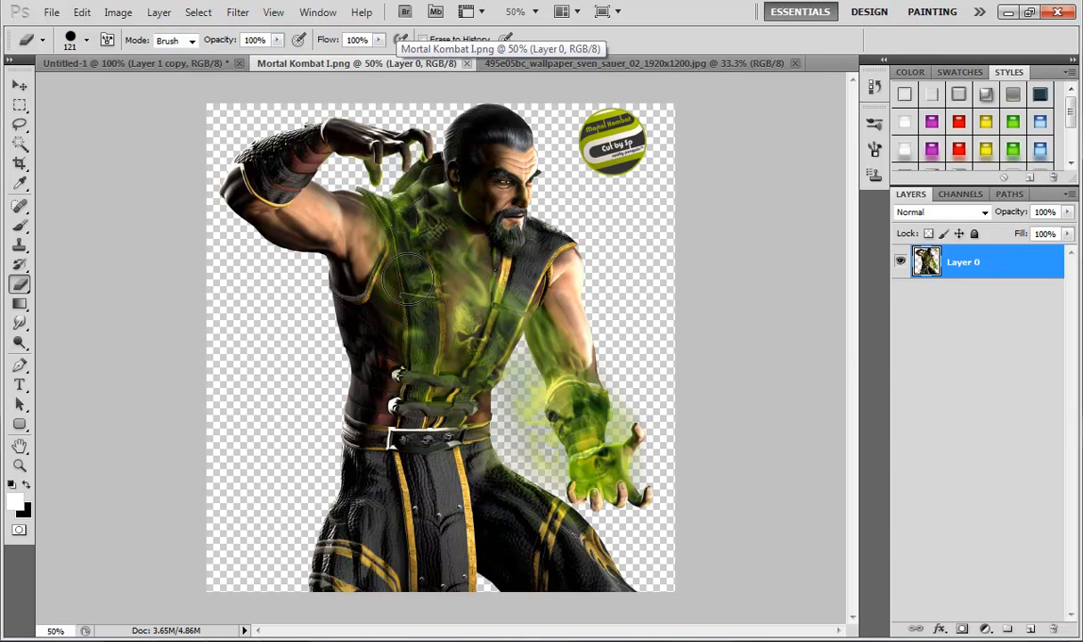
click(527, 63)
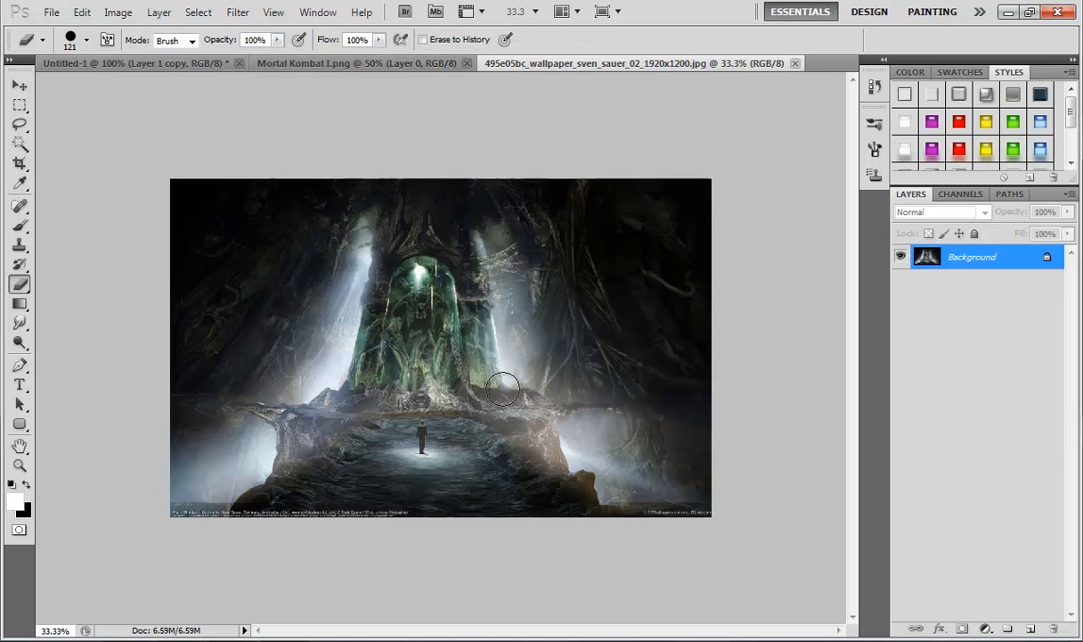
click(18, 90)
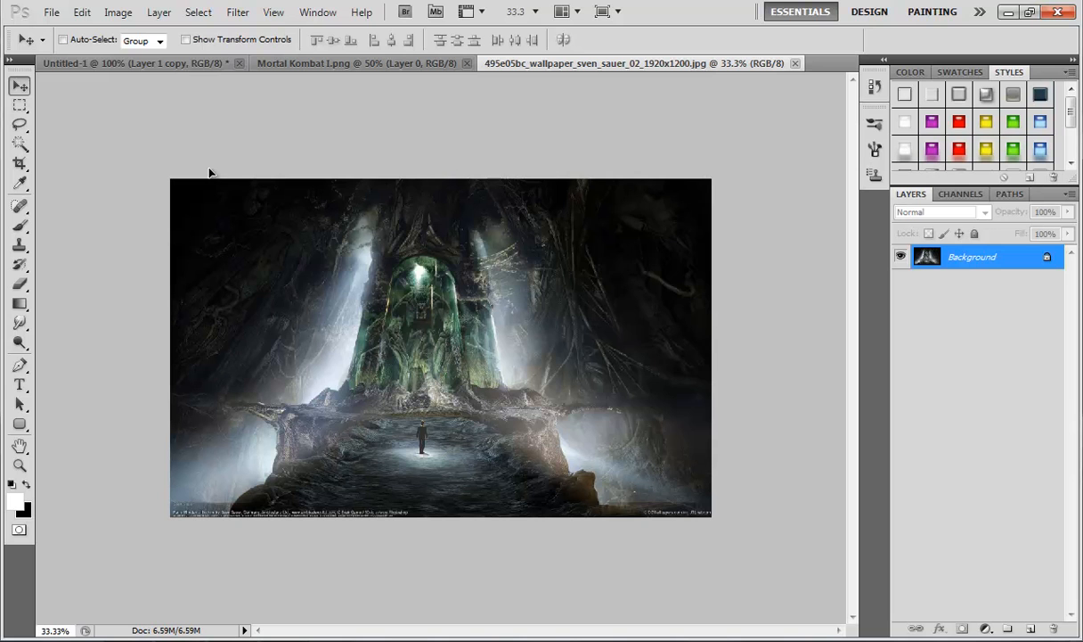
drag(160, 64, 338, 253)
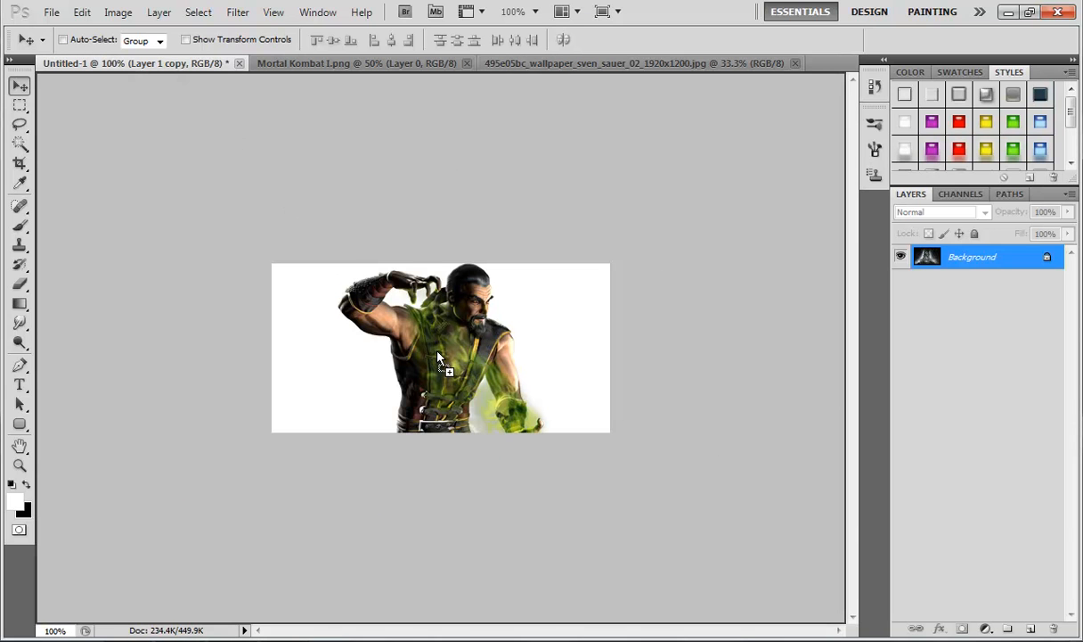
drag(437, 352, 438, 353)
drag(967, 255, 944, 283)
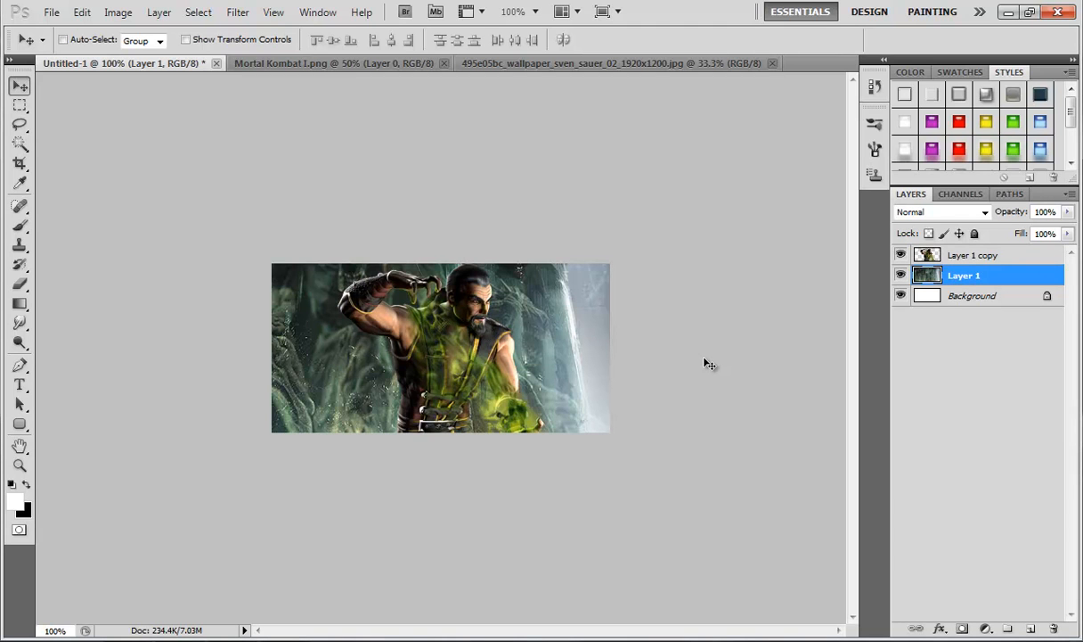
Scale a copy of the cave wallpaper down with Free Transform so it fits the banner behind the character.
key(ctrl+minus)
key(ctrl+minus)
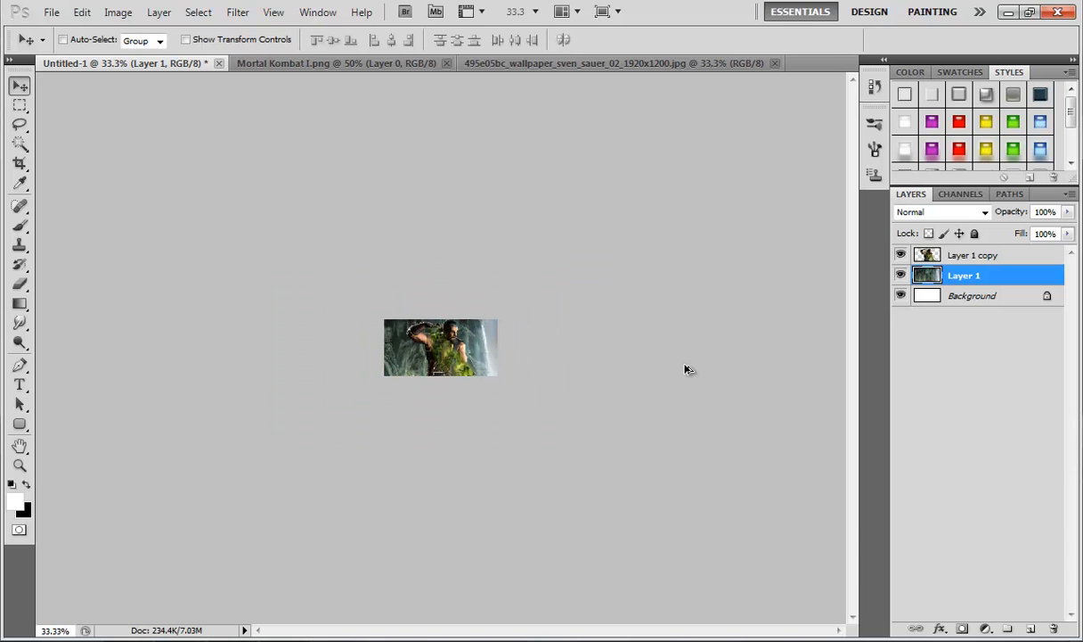
key(ctrl+t)
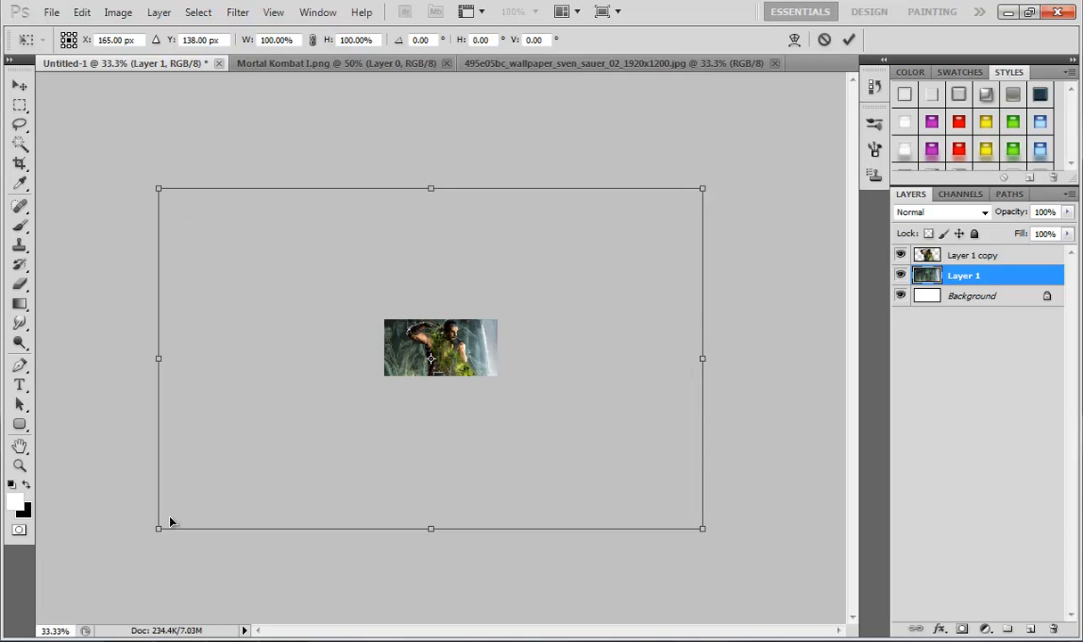
drag(157, 533, 363, 414)
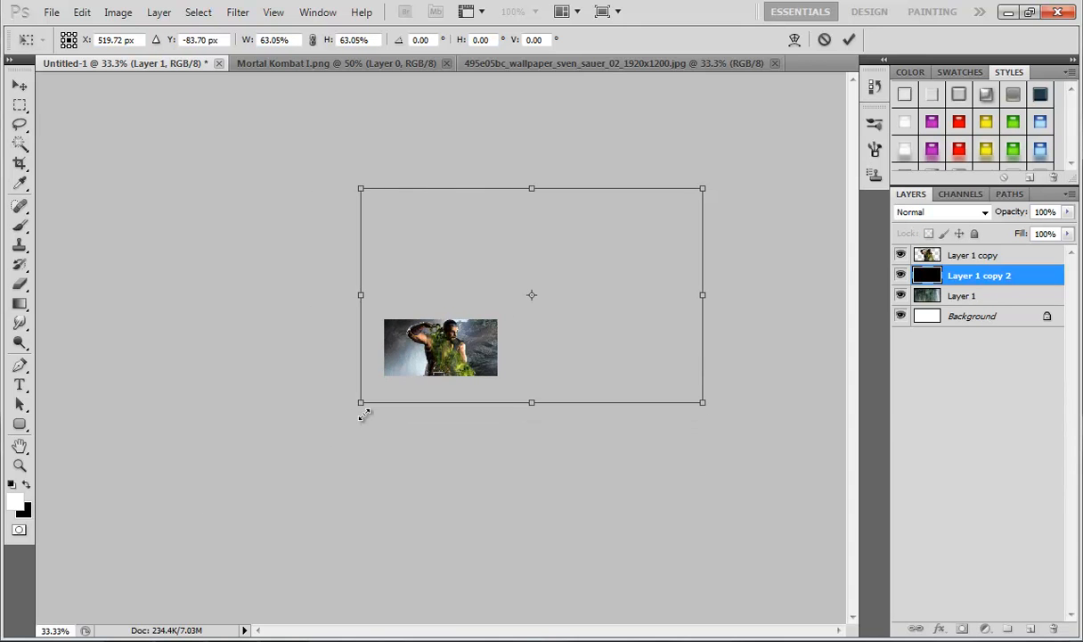
drag(706, 190, 529, 283)
key(Return)
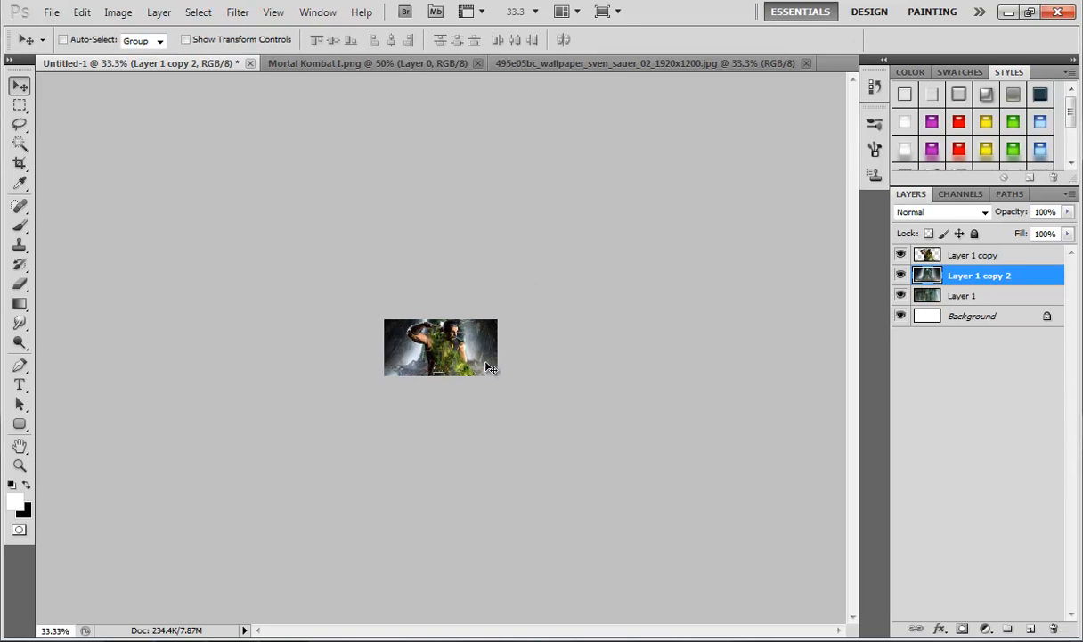
key(ctrl+plus)
key(ctrl+plus)
key(ctrl+plus)
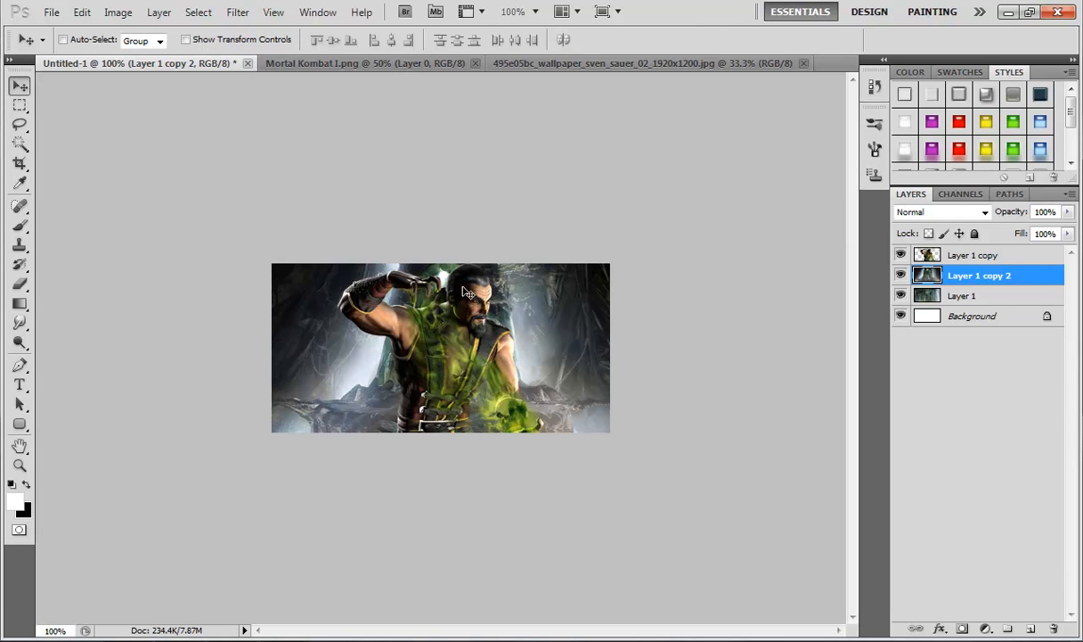
Delete the oversized wallpaper layer and make the character layer active.
right_click(949, 296)
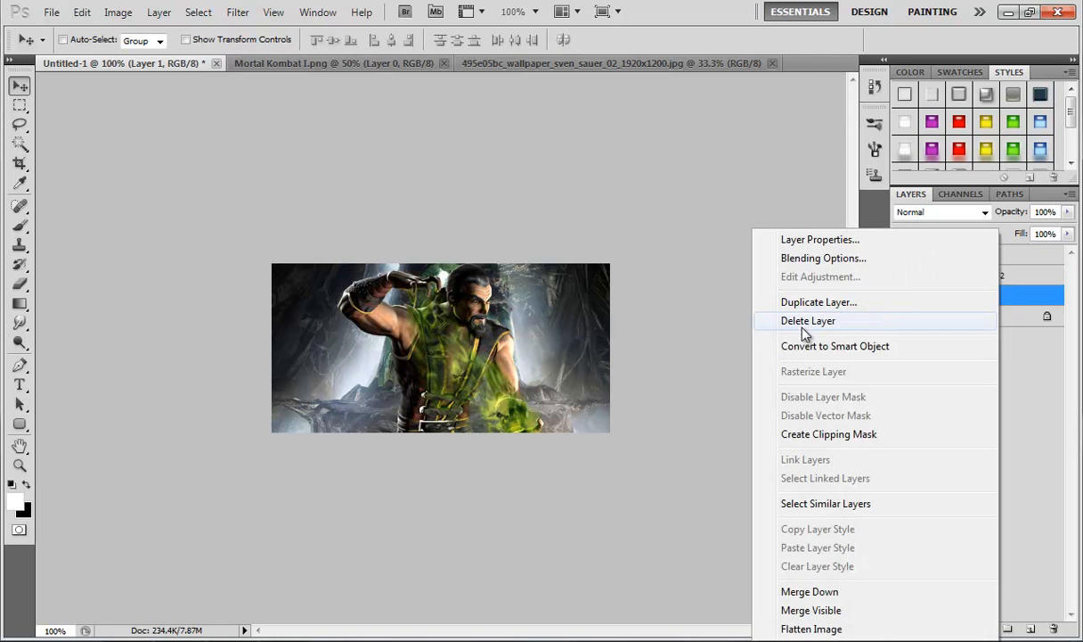
click(784, 307)
click(953, 258)
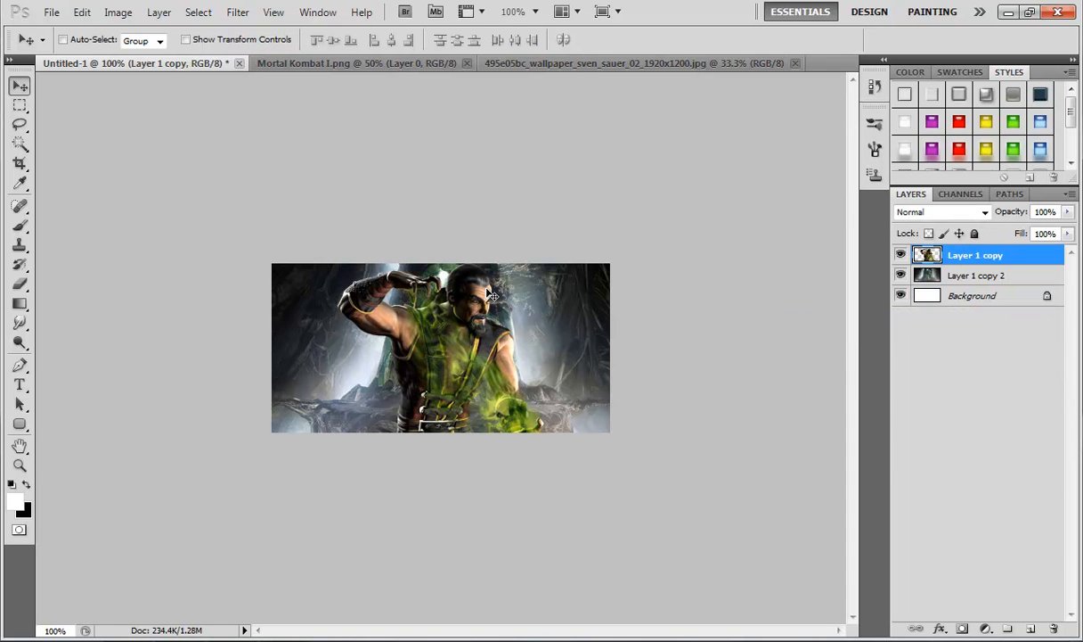
Choose the Brush tool and add a new empty layer above the character layer.
click(19, 229)
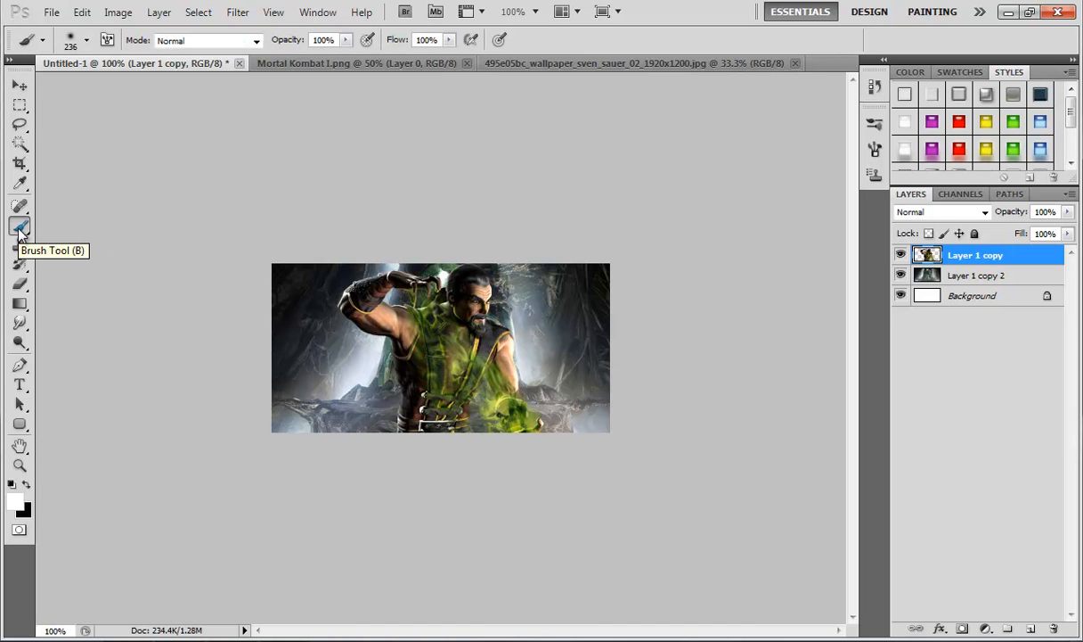
click(78, 44)
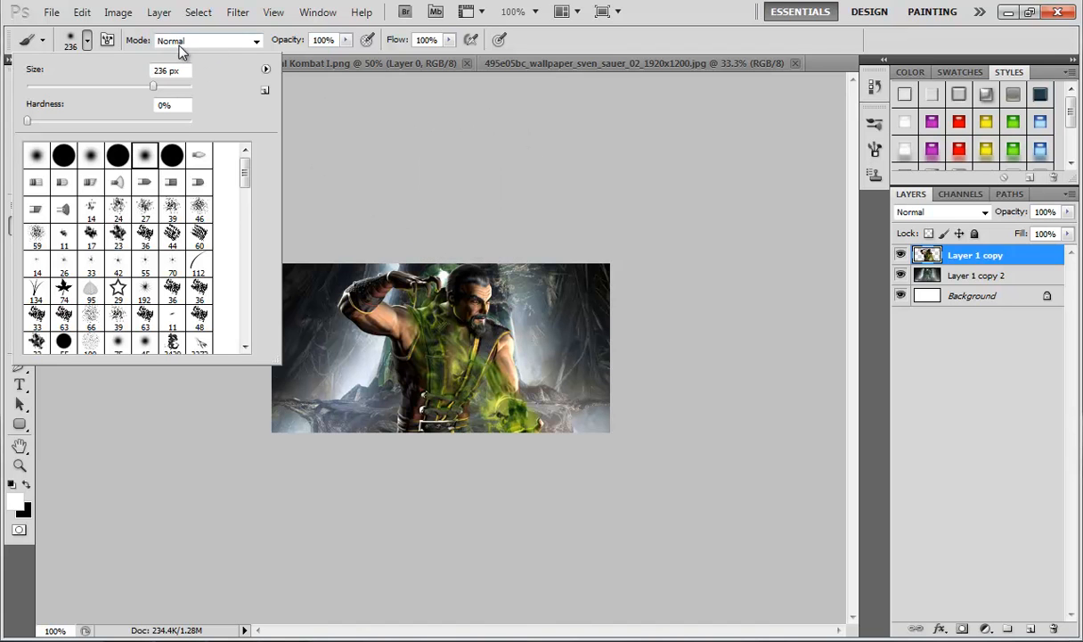
click(162, 15)
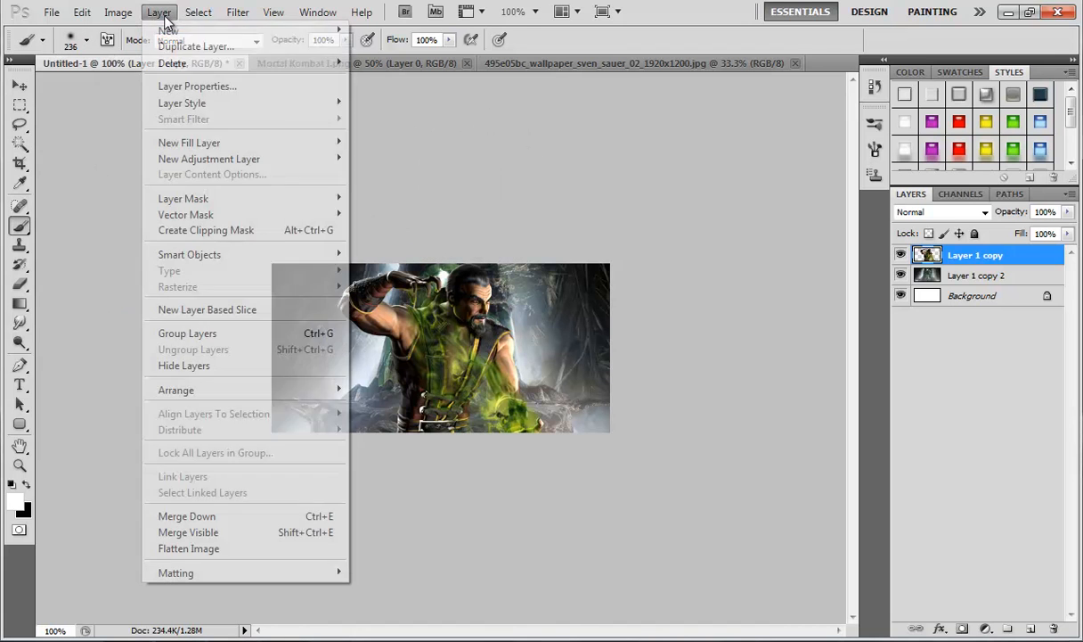
mouse_move(183, 31)
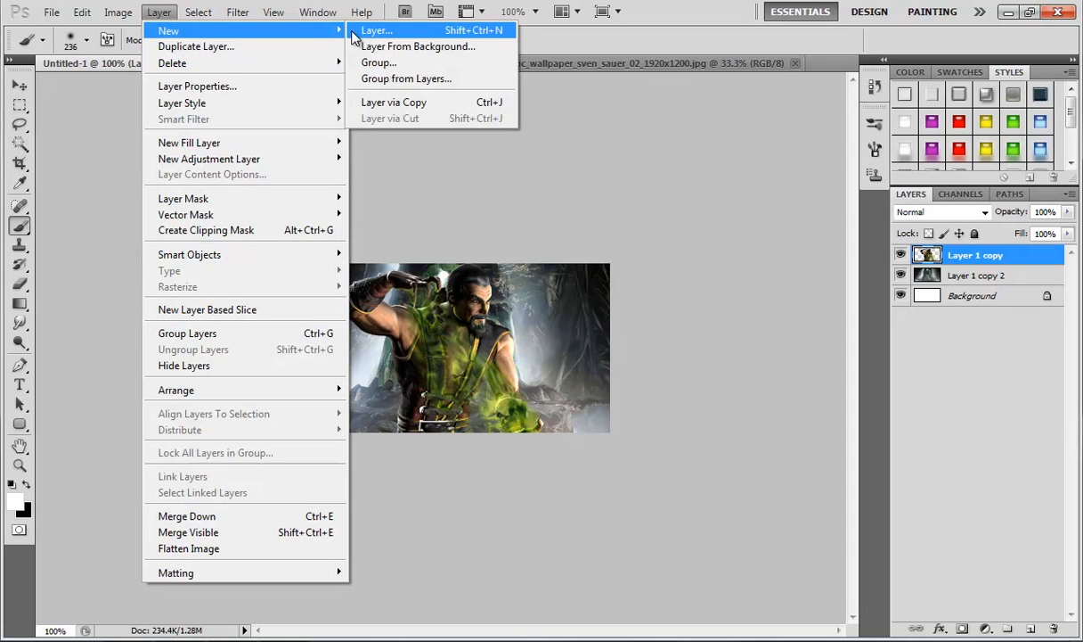
click(365, 31)
click(677, 204)
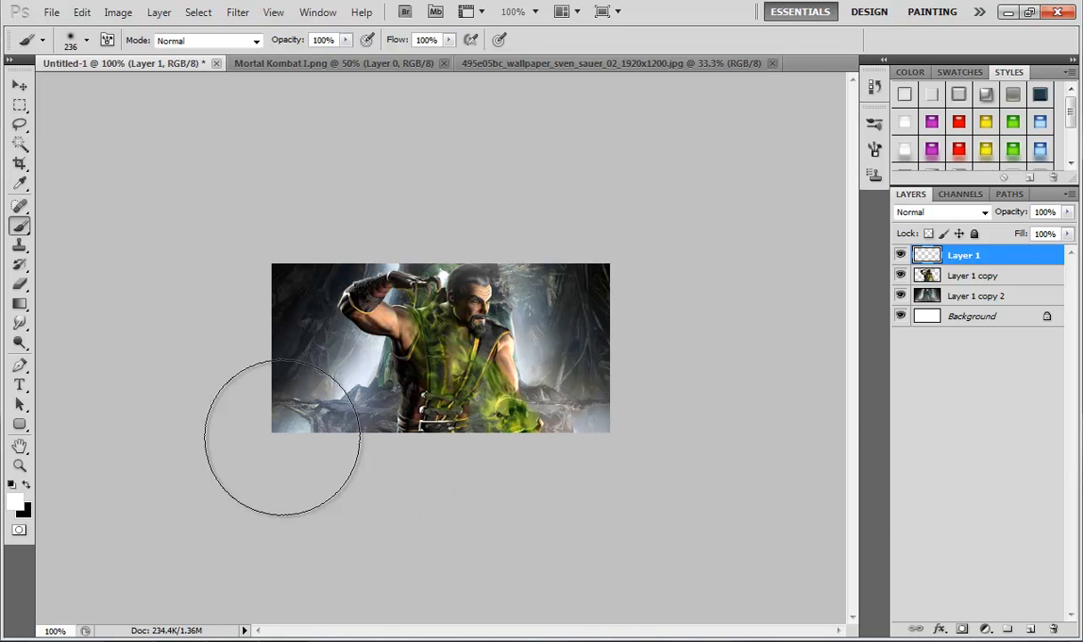
Choose the Dodge tool and duplicate the character layer beneath the empty layer.
click(21, 345)
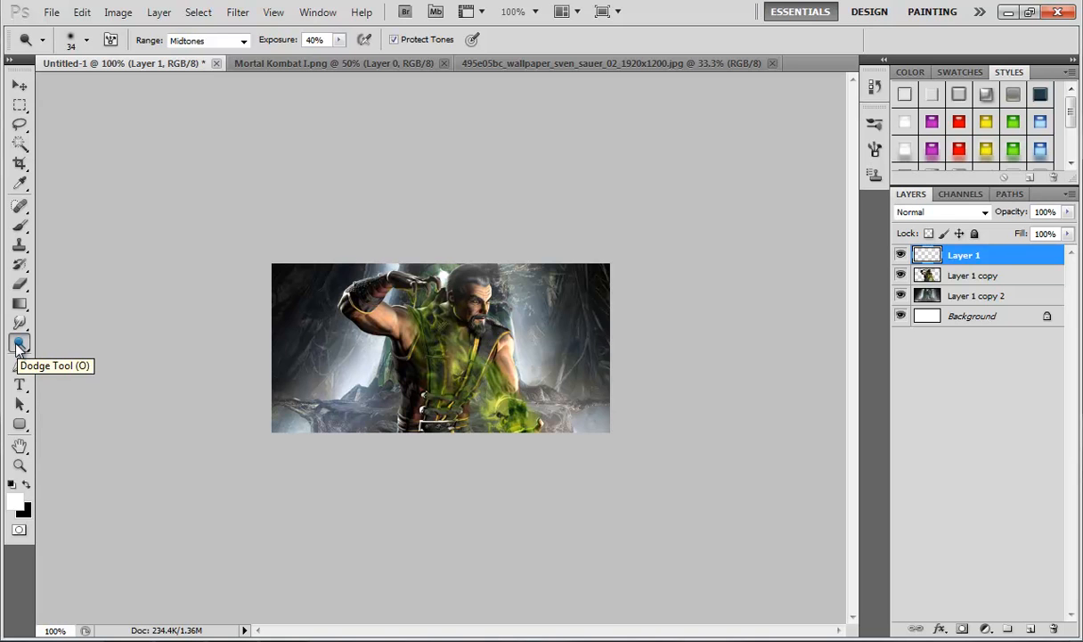
click(18, 346)
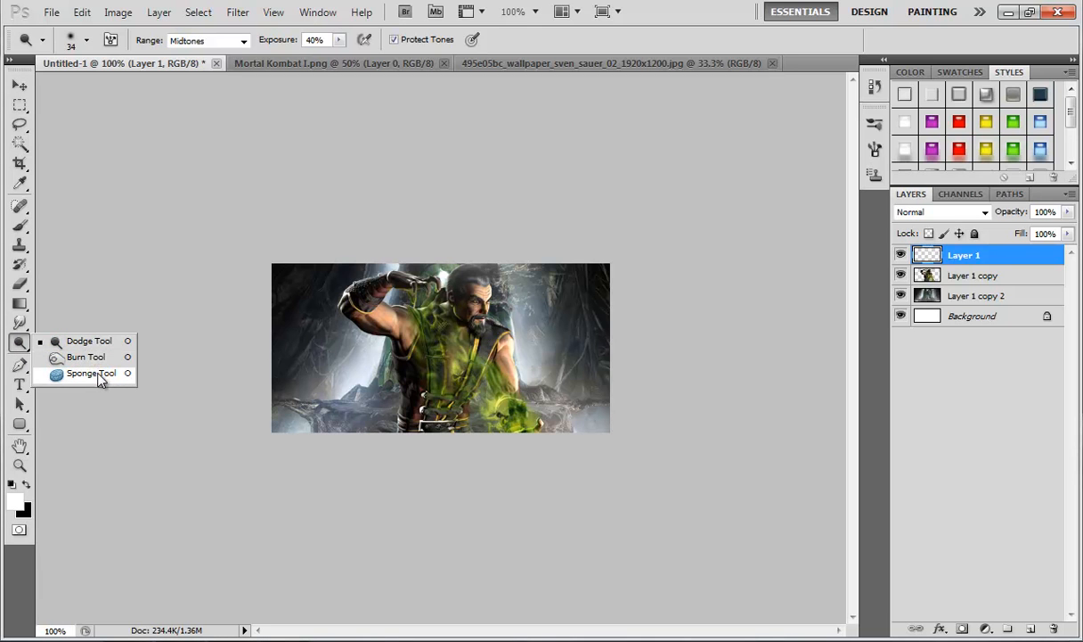
click(89, 342)
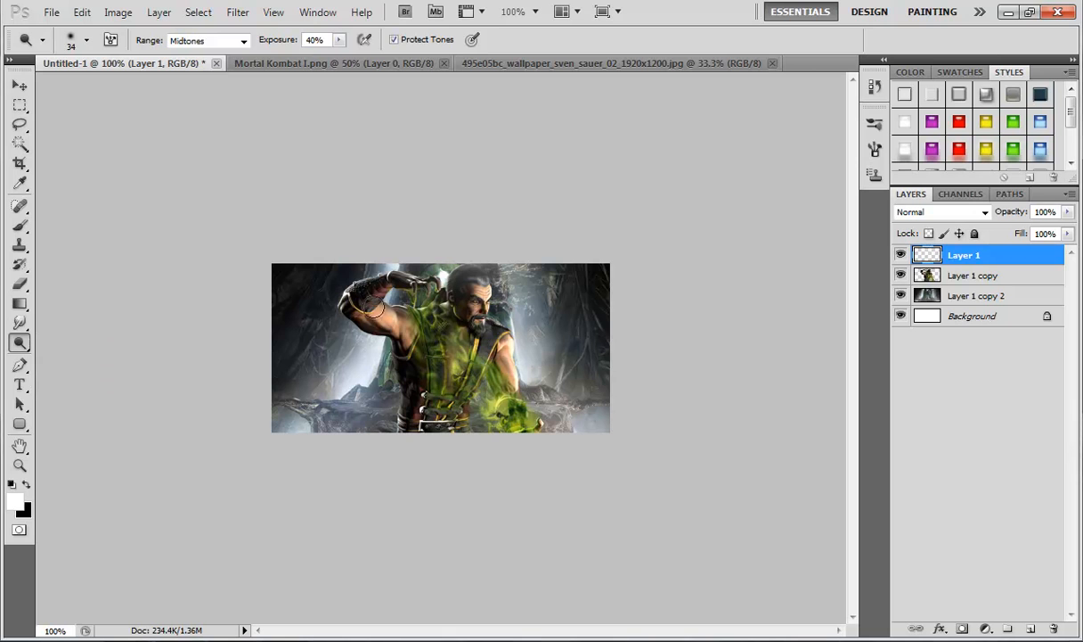
click(962, 280)
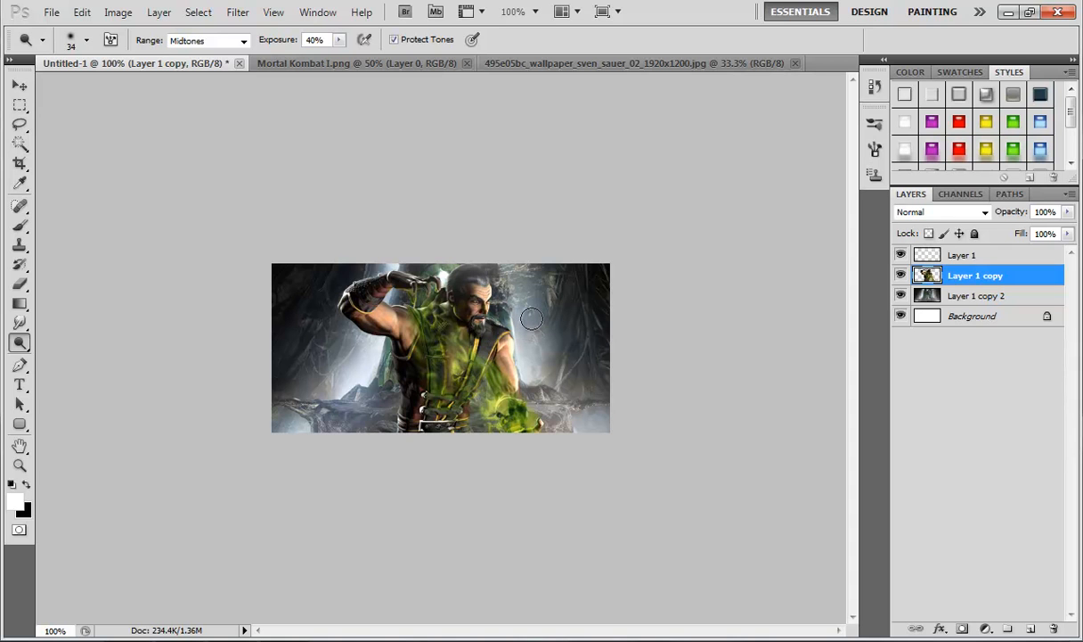
key(ctrl+j)
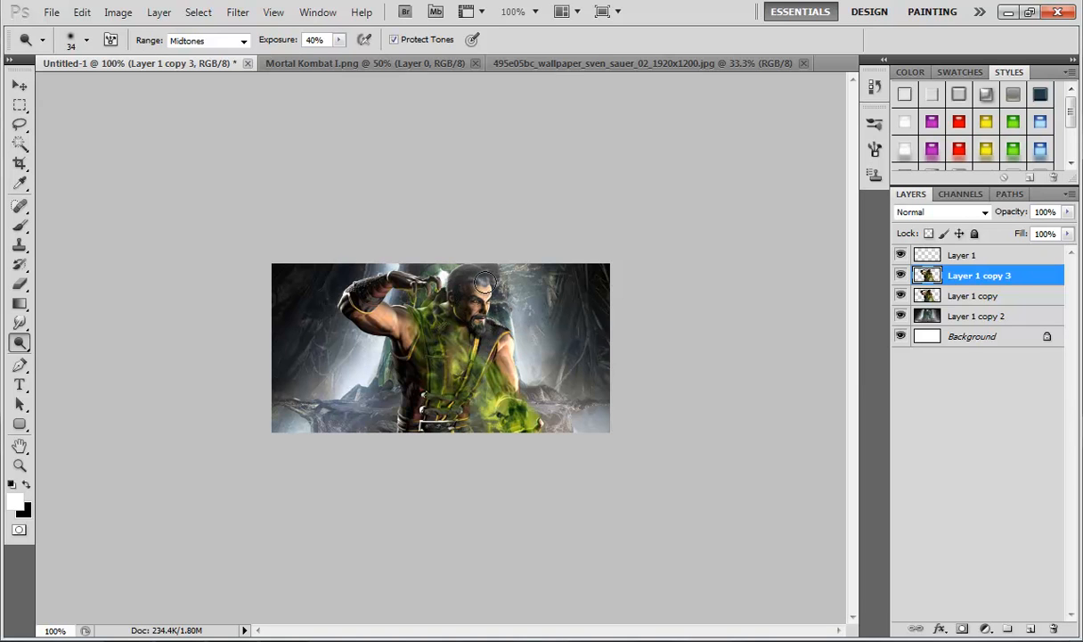
Dodge the midtones of the head, raised arm and vest on the duplicate at 40% exposure, and compare it against the original.
mouse_move(484, 283)
mouse_down()
mouse_move(471, 284)
mouse_move(487, 270)
mouse_move(438, 268)
mouse_move(485, 284)
mouse_up()
mouse_move(443, 272)
mouse_down()
mouse_move(398, 273)
mouse_move(438, 281)
mouse_move(379, 273)
mouse_move(415, 274)
mouse_move(395, 268)
mouse_move(351, 290)
mouse_move(415, 322)
mouse_move(378, 304)
mouse_move(525, 330)
mouse_move(515, 335)
mouse_move(524, 395)
mouse_move(507, 327)
mouse_move(492, 333)
mouse_move(514, 340)
mouse_move(469, 270)
mouse_move(463, 299)
mouse_move(476, 280)
mouse_move(480, 294)
mouse_move(451, 281)
mouse_move(481, 281)
mouse_move(350, 400)
mouse_move(396, 363)
mouse_move(395, 346)
mouse_move(406, 424)
mouse_move(387, 442)
mouse_move(404, 394)
mouse_move(343, 315)
mouse_move(394, 296)
mouse_move(381, 305)
mouse_move(434, 360)
mouse_up()
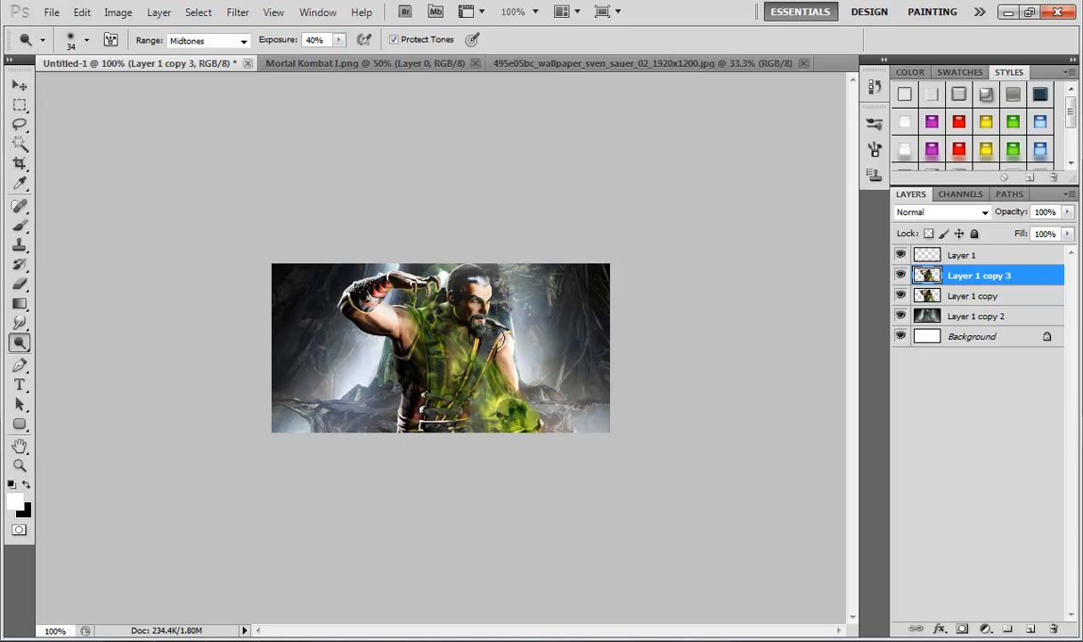
click(901, 277)
click(901, 277)
click(900, 276)
click(901, 276)
click(900, 277)
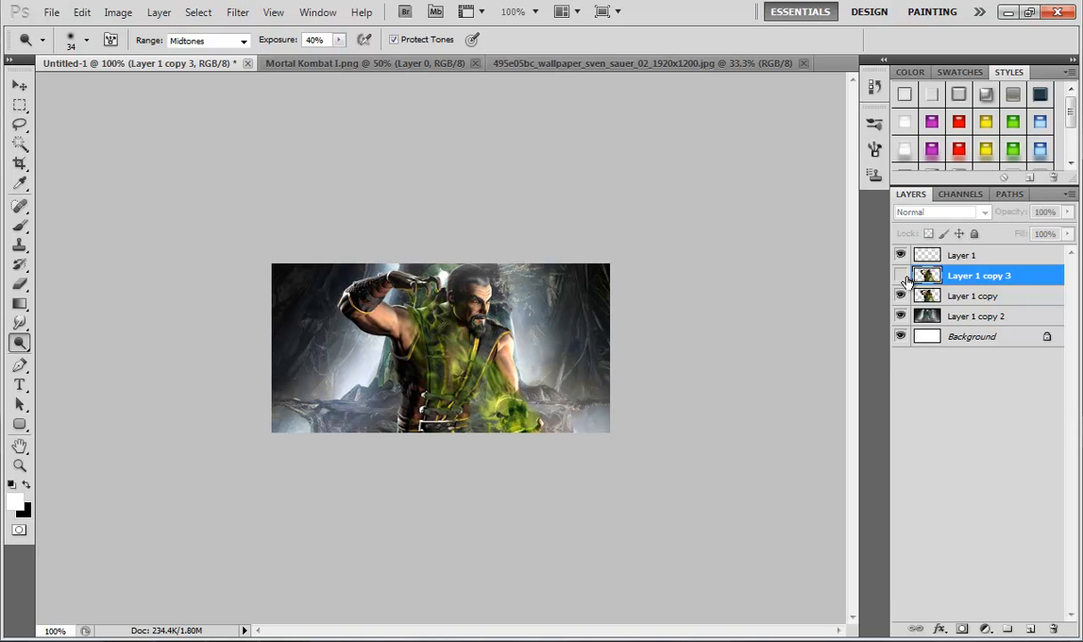
click(901, 276)
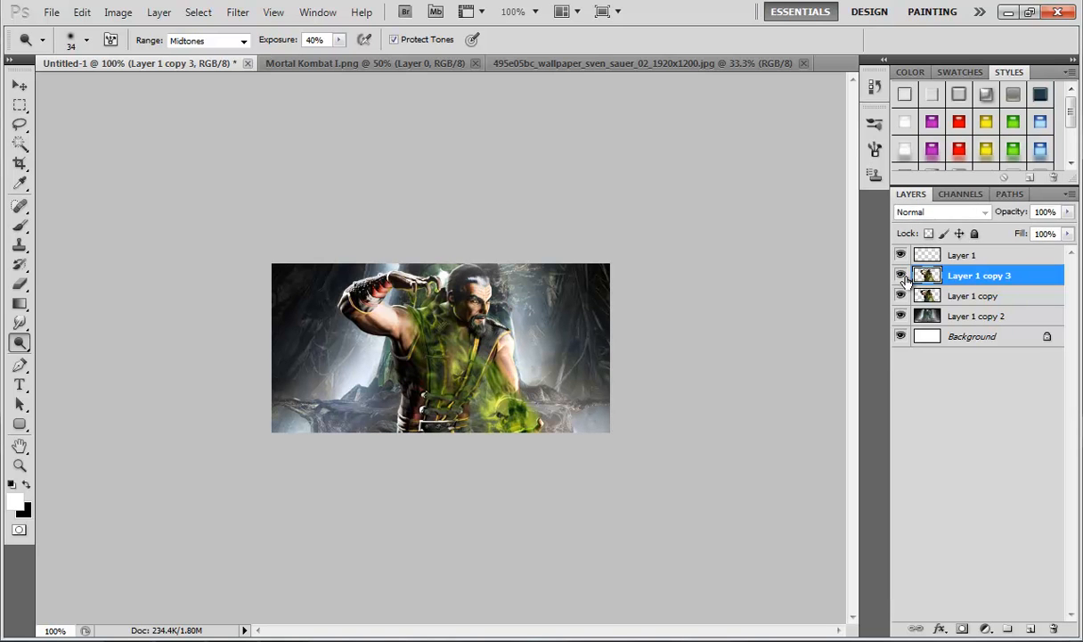
Burn the midtones of the raised arm, vest and belt on the duplicate at 40% exposure, and compare it against the original.
click(24, 348)
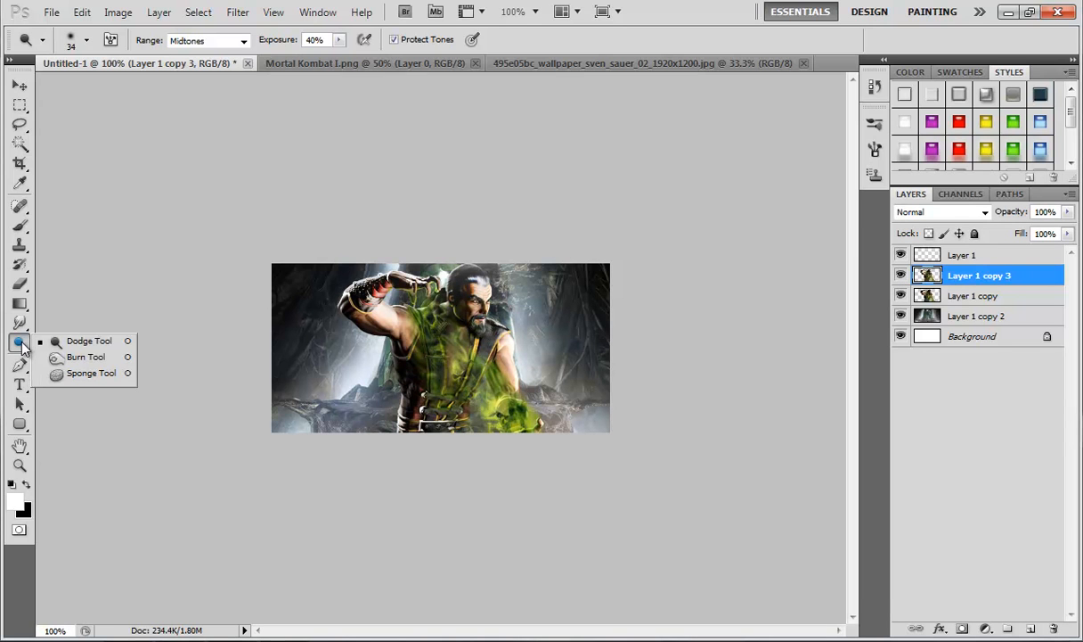
click(89, 359)
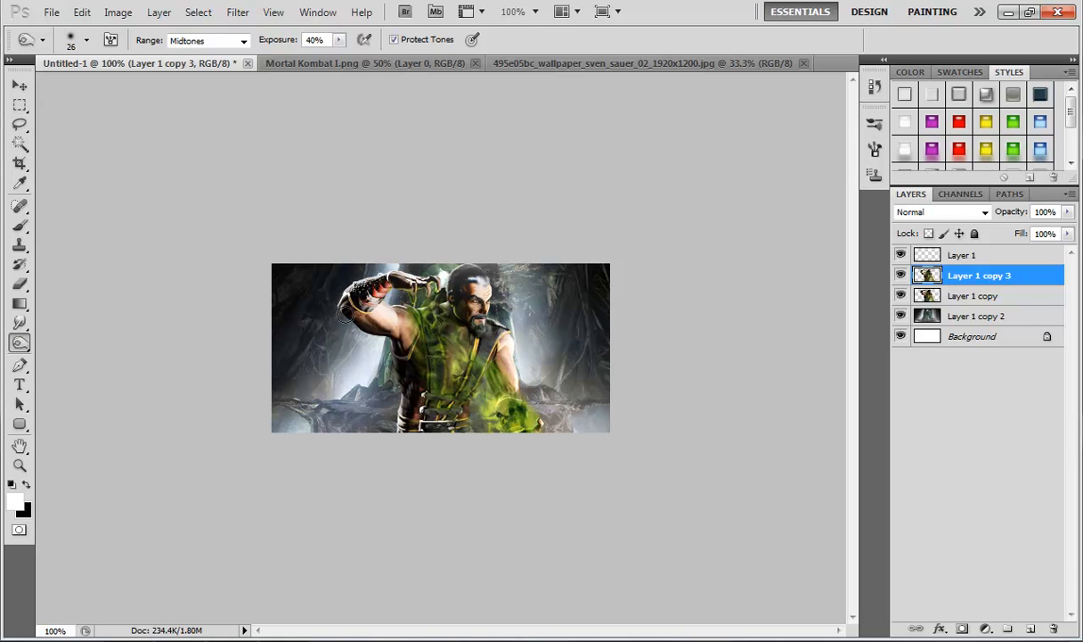
mouse_move(341, 303)
mouse_down()
mouse_move(385, 341)
mouse_move(356, 323)
mouse_up()
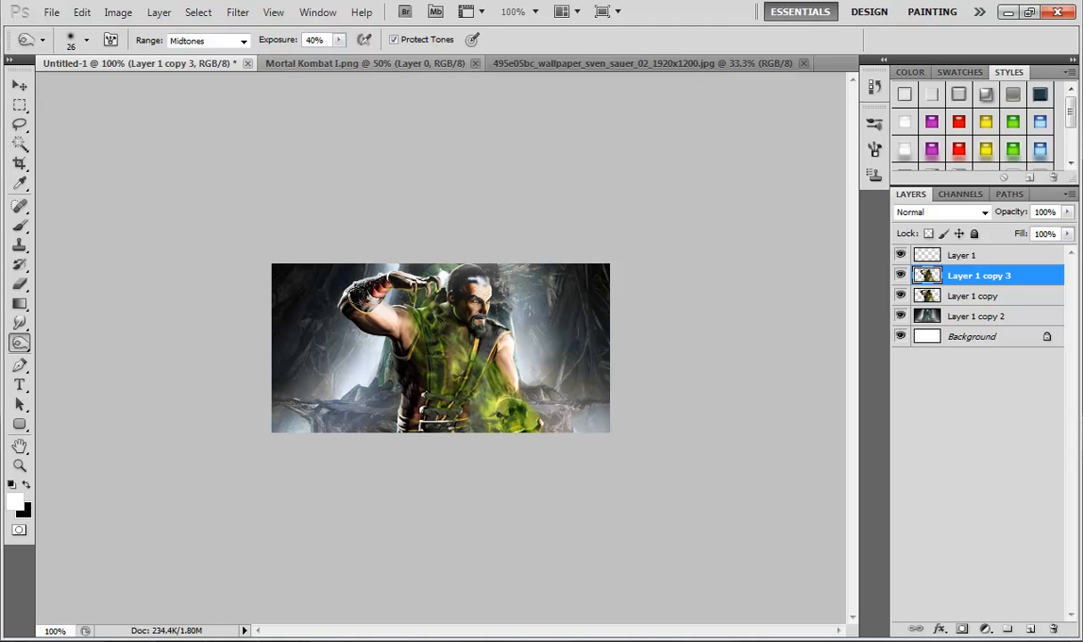
drag(404, 419, 407, 416)
mouse_move(469, 342)
mouse_down()
mouse_move(457, 400)
mouse_move(455, 370)
mouse_up()
drag(419, 412, 426, 423)
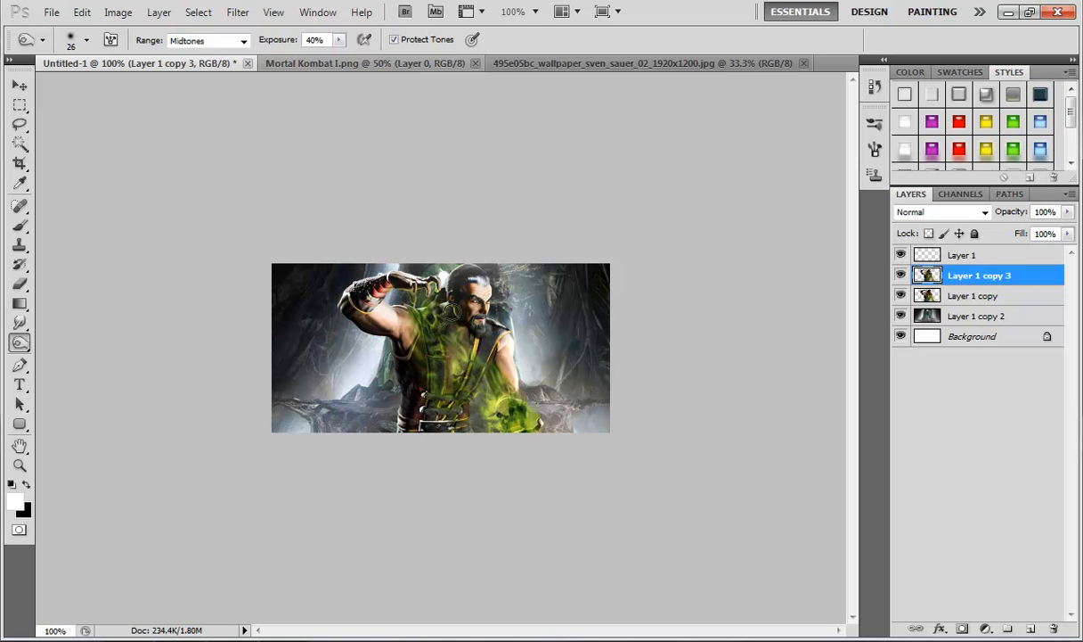
mouse_move(452, 319)
mouse_down()
mouse_move(461, 313)
mouse_move(436, 319)
mouse_move(443, 329)
mouse_up()
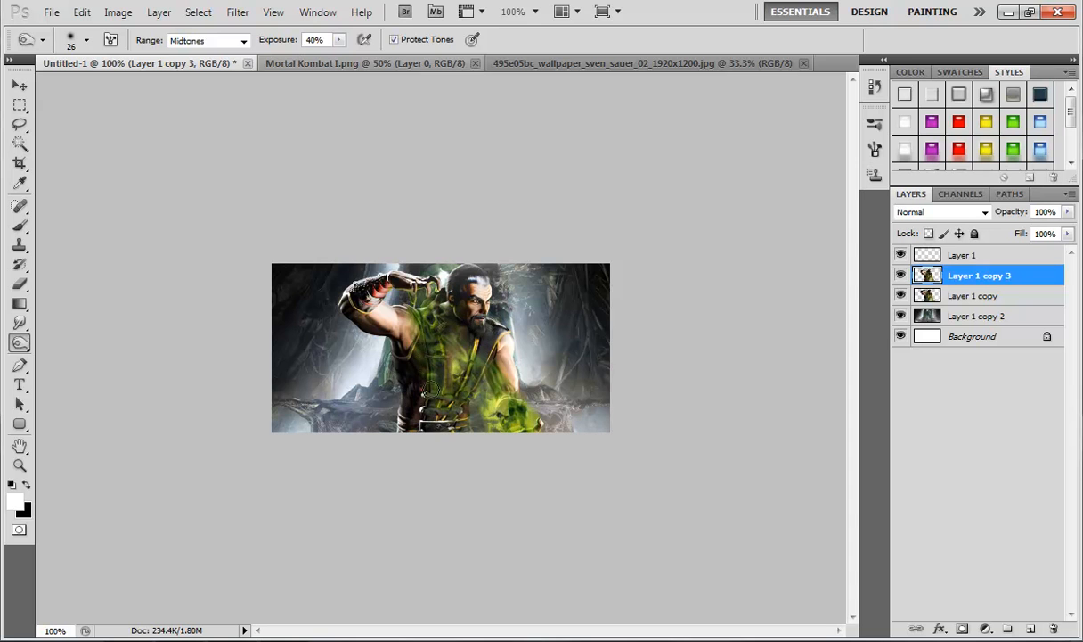
drag(434, 425, 449, 435)
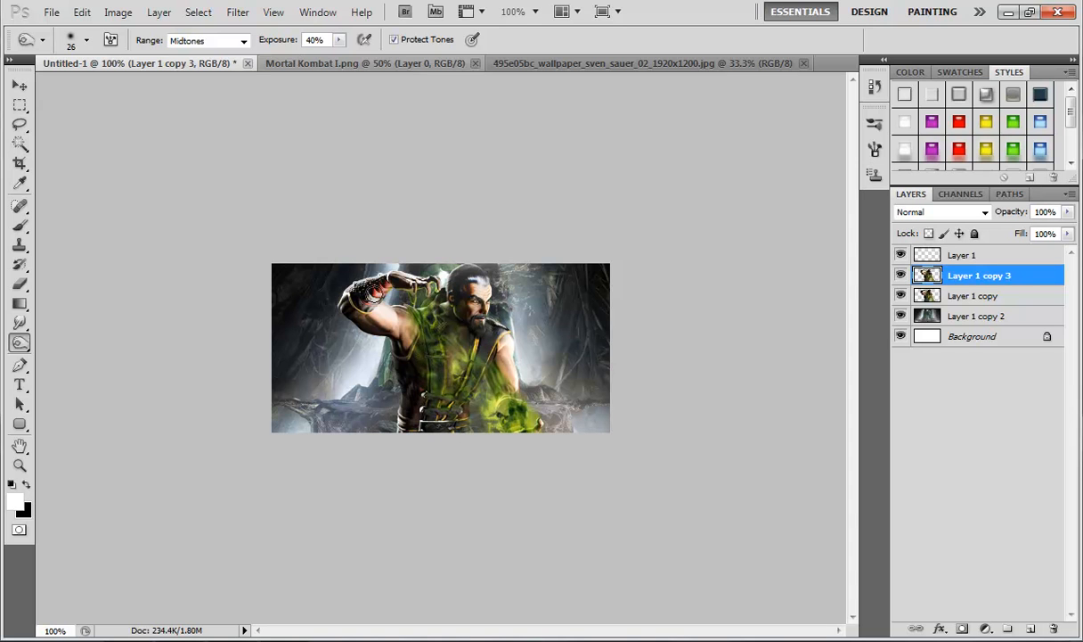
mouse_move(340, 314)
mouse_down()
mouse_move(370, 352)
mouse_move(454, 308)
mouse_move(490, 334)
mouse_move(476, 384)
mouse_move(419, 411)
mouse_move(405, 398)
mouse_move(453, 425)
mouse_up()
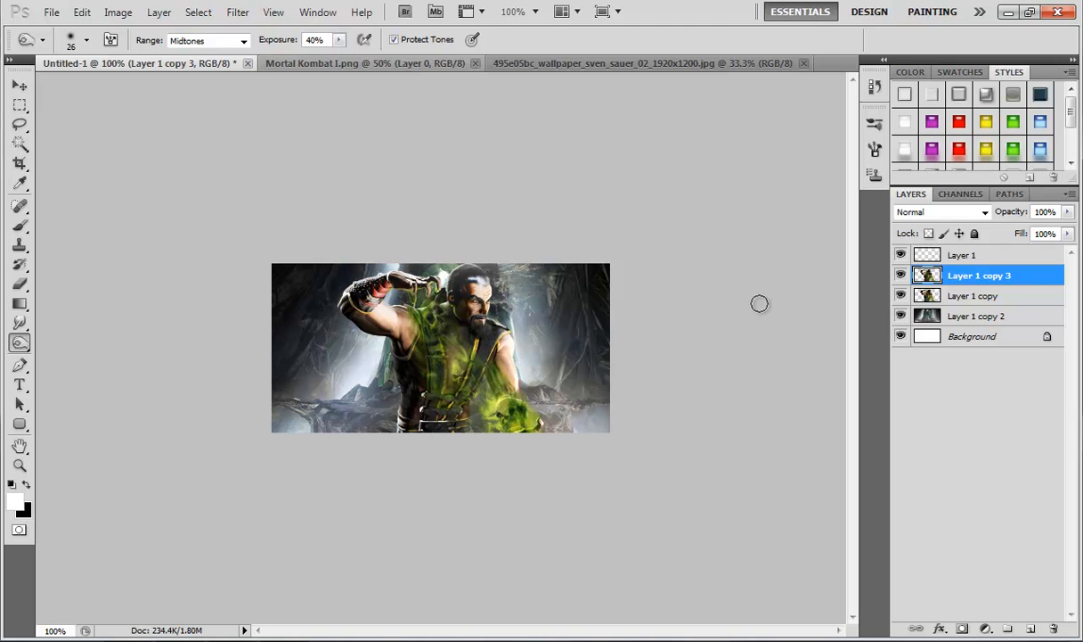
click(901, 277)
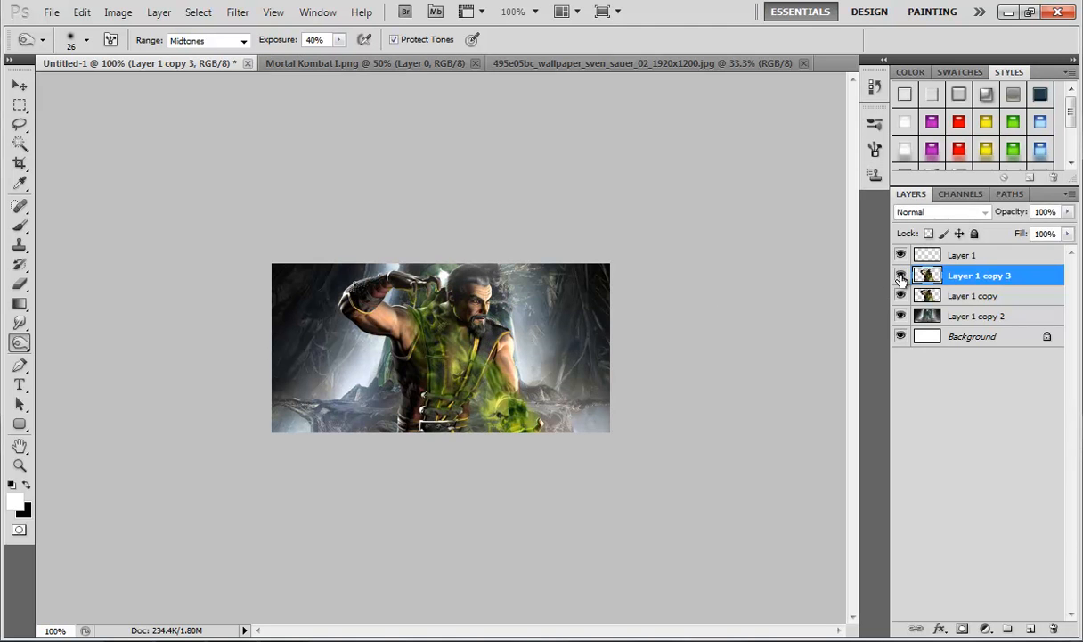
click(901, 277)
click(901, 276)
click(901, 276)
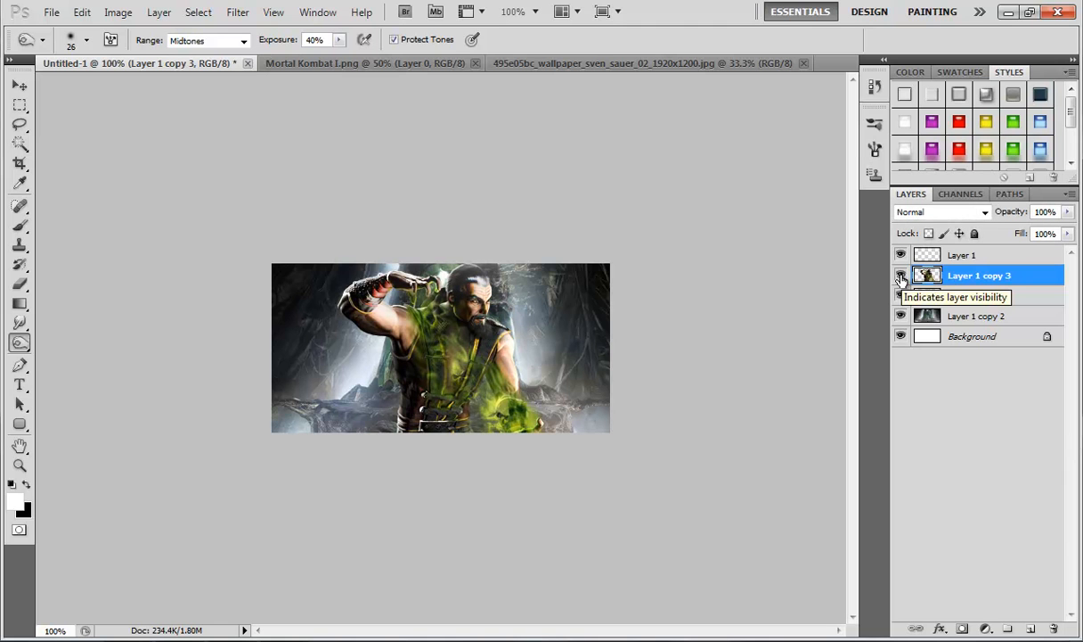
Add another new empty layer at the top of the layer stack.
click(928, 256)
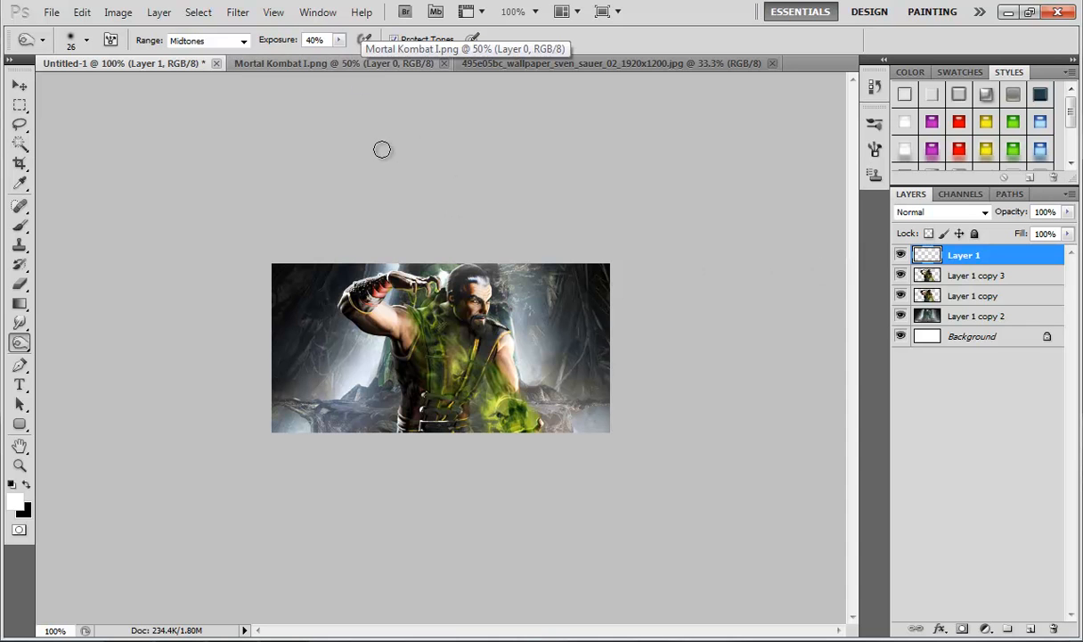
click(159, 12)
mouse_move(168, 32)
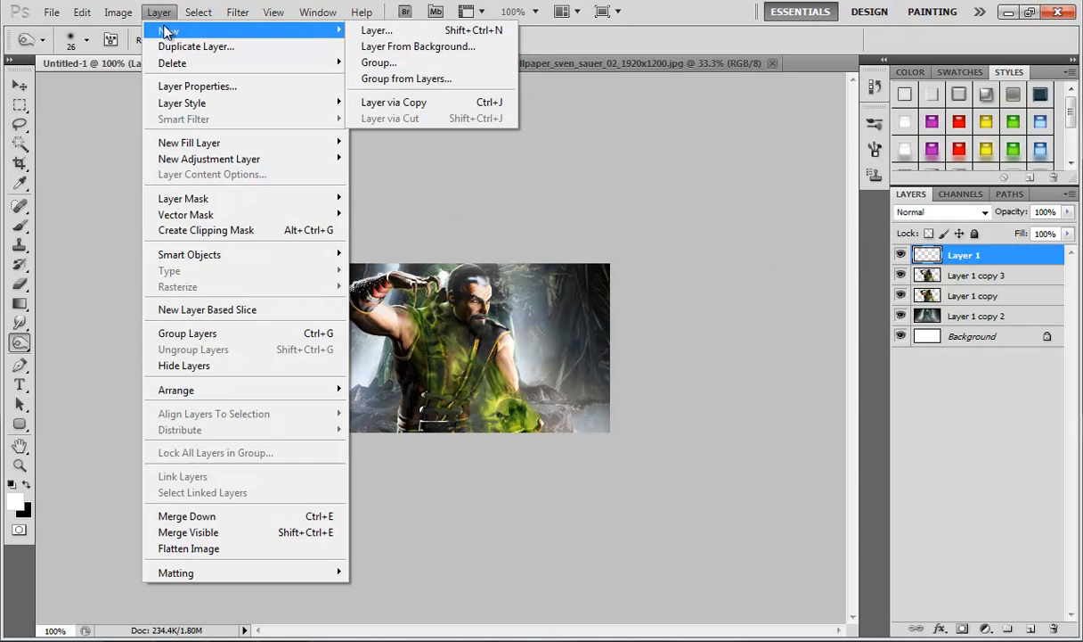
click(356, 30)
click(676, 203)
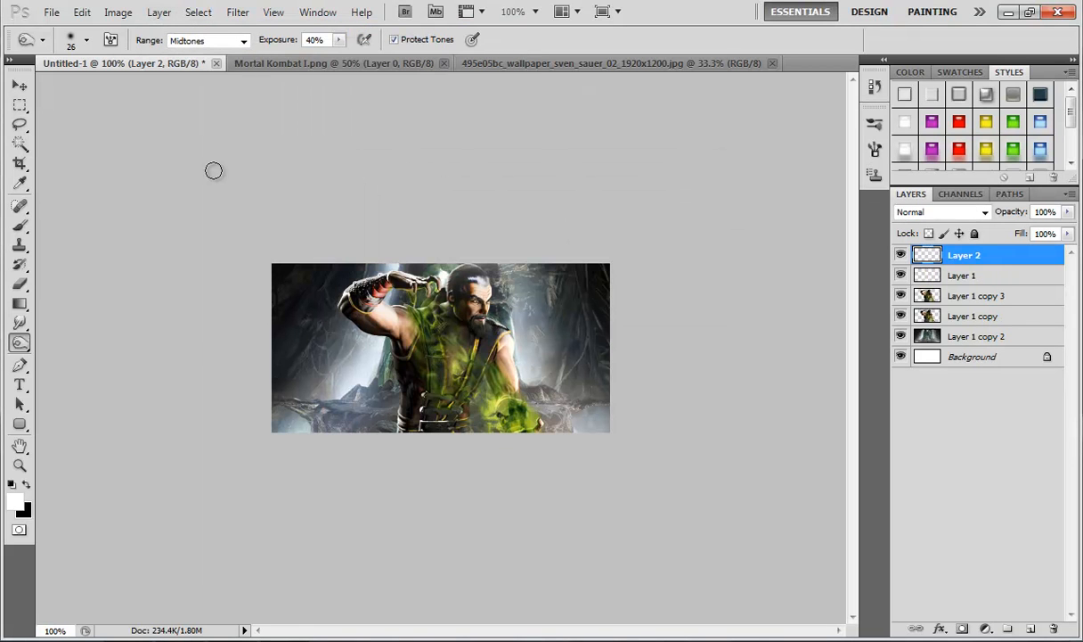
Select the entire canvas with the Rectangular Marquee tool active and open the Stroke settings for the selection.
click(20, 107)
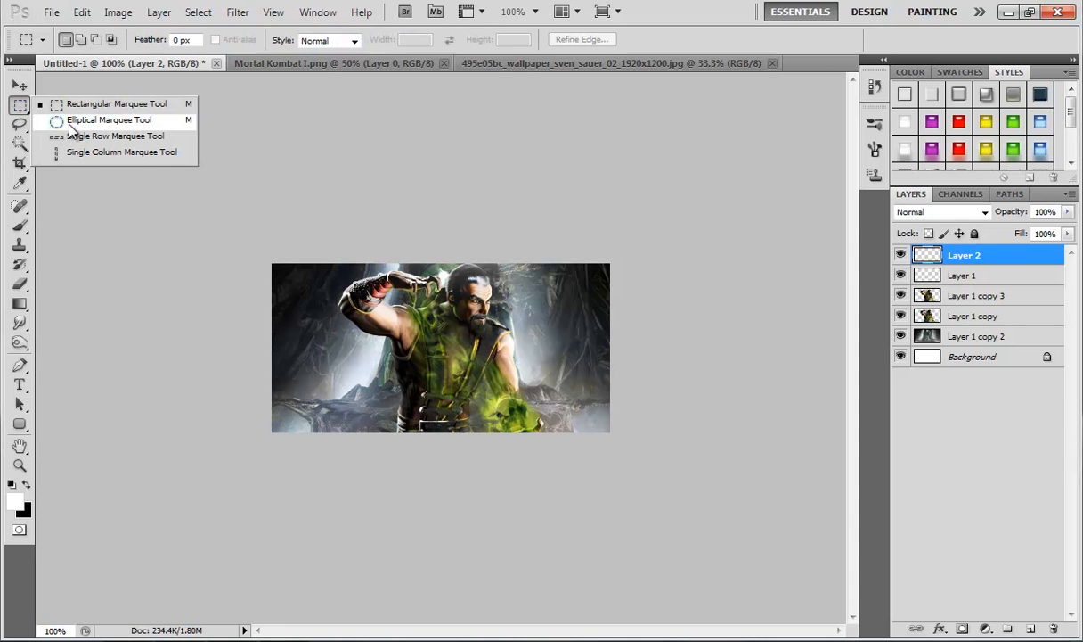
click(24, 113)
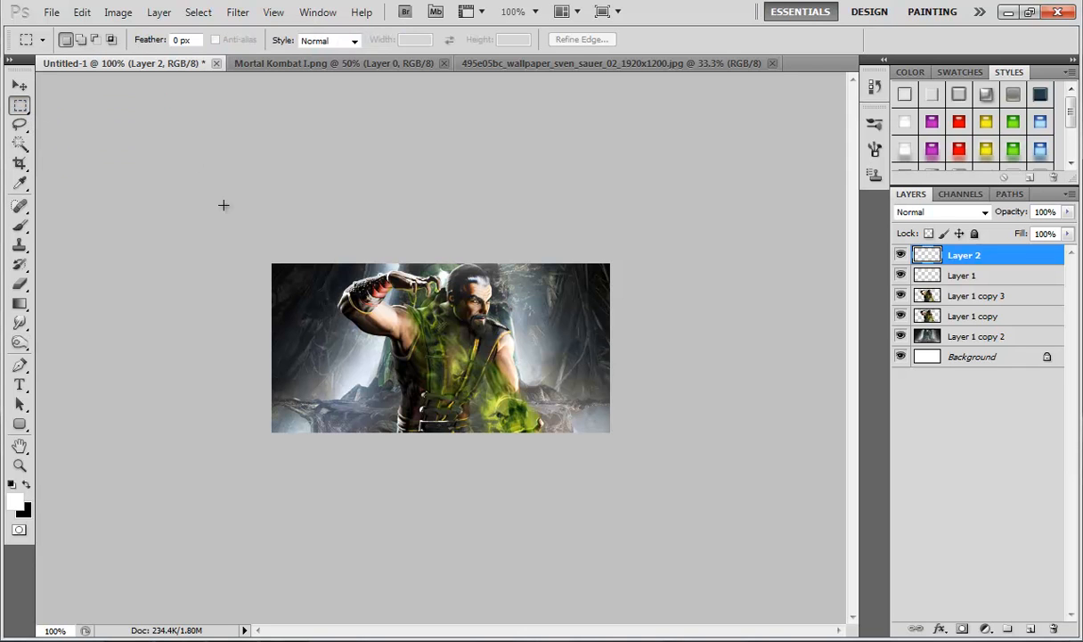
key(ctrl+a)
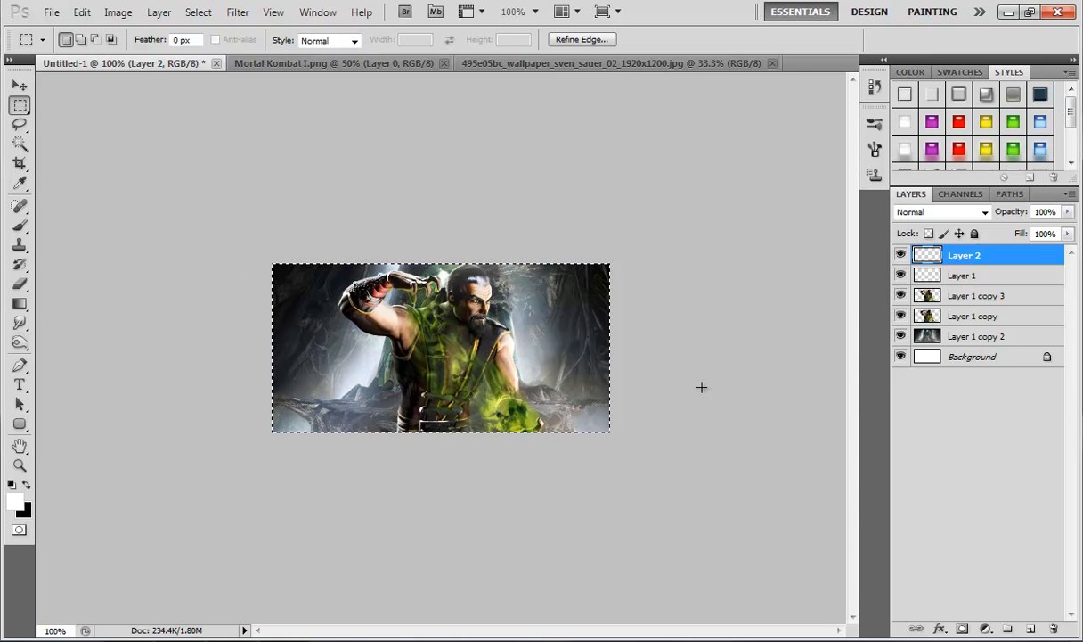
right_click(435, 326)
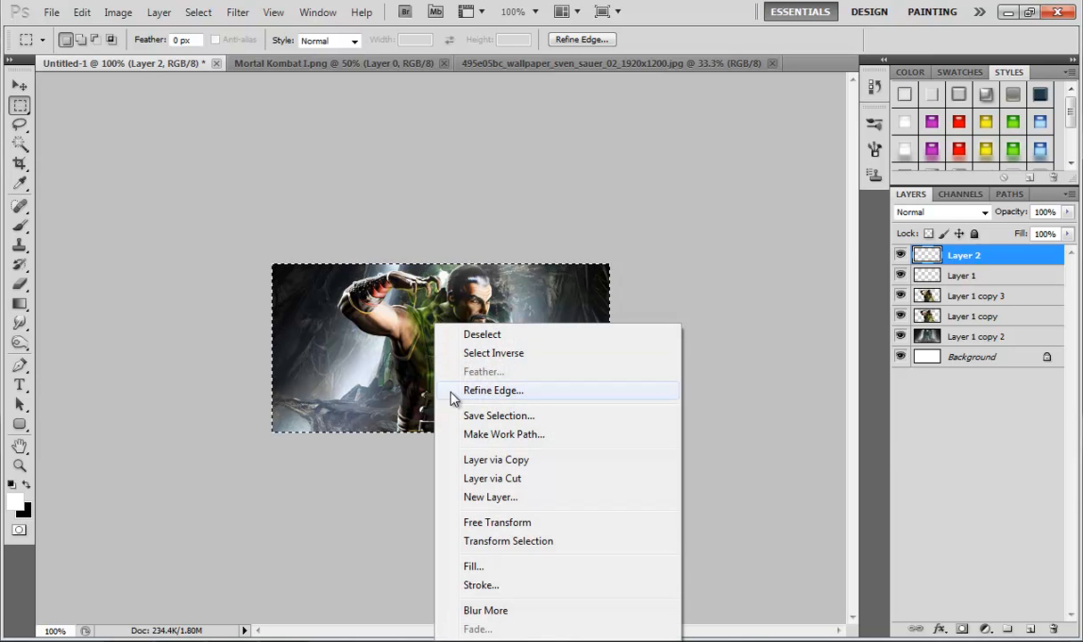
click(481, 585)
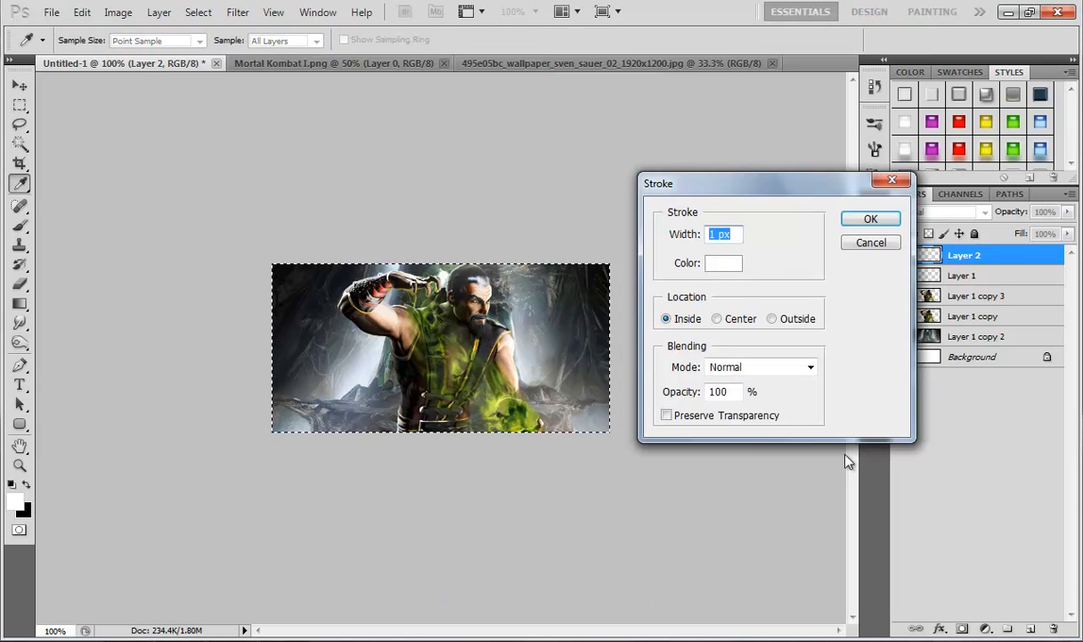
Stroke the selected canvas edge on the empty top layer with a 1 px dark green (346525) inside border, and deselect.
click(716, 235)
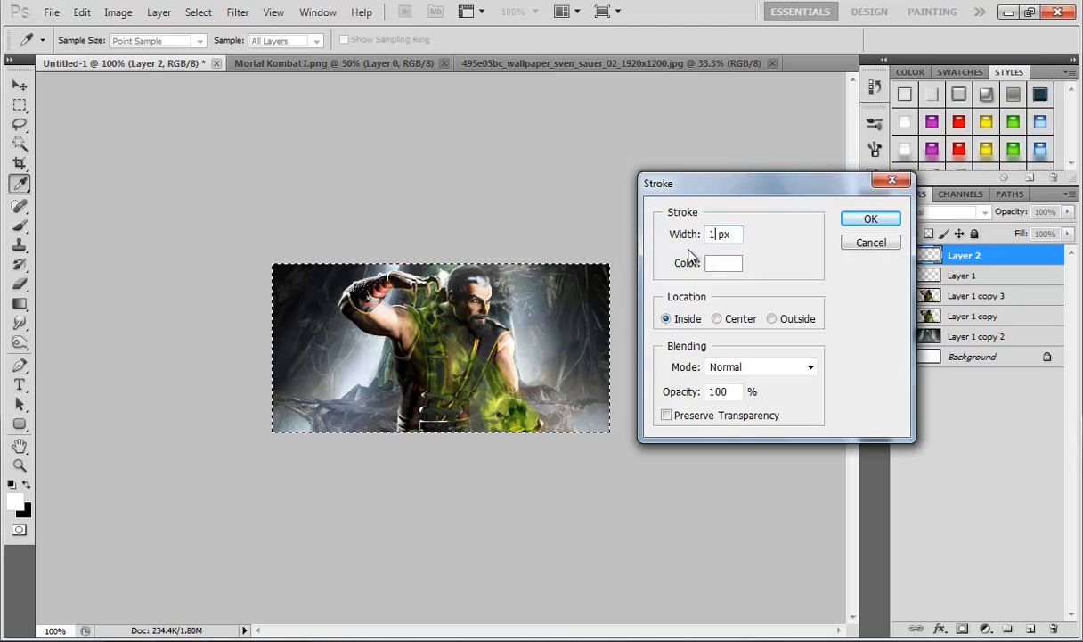
click(721, 269)
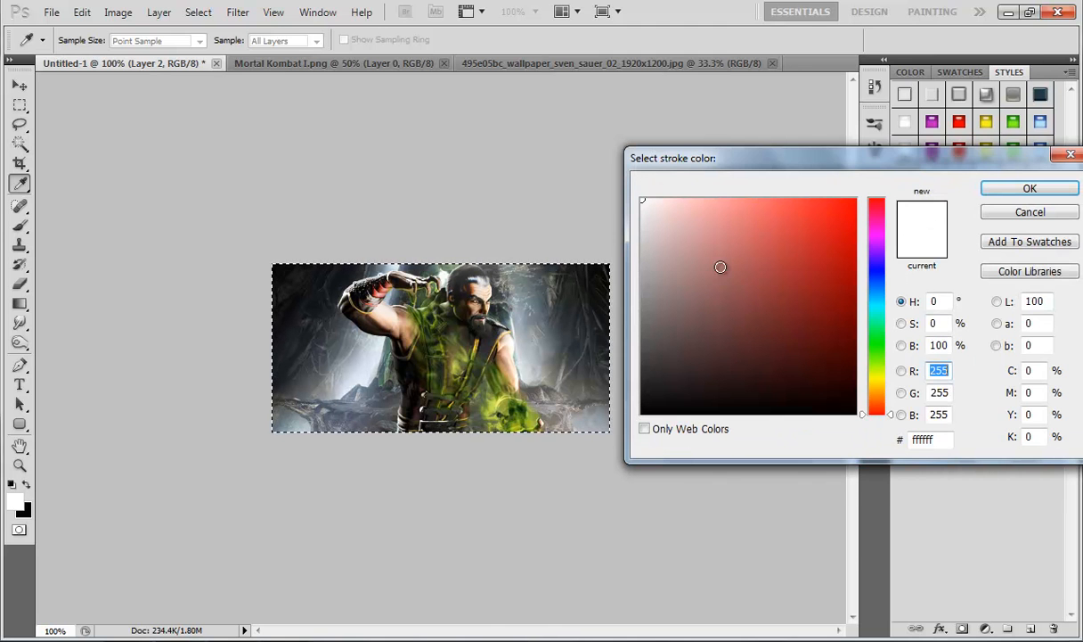
click(877, 350)
click(777, 328)
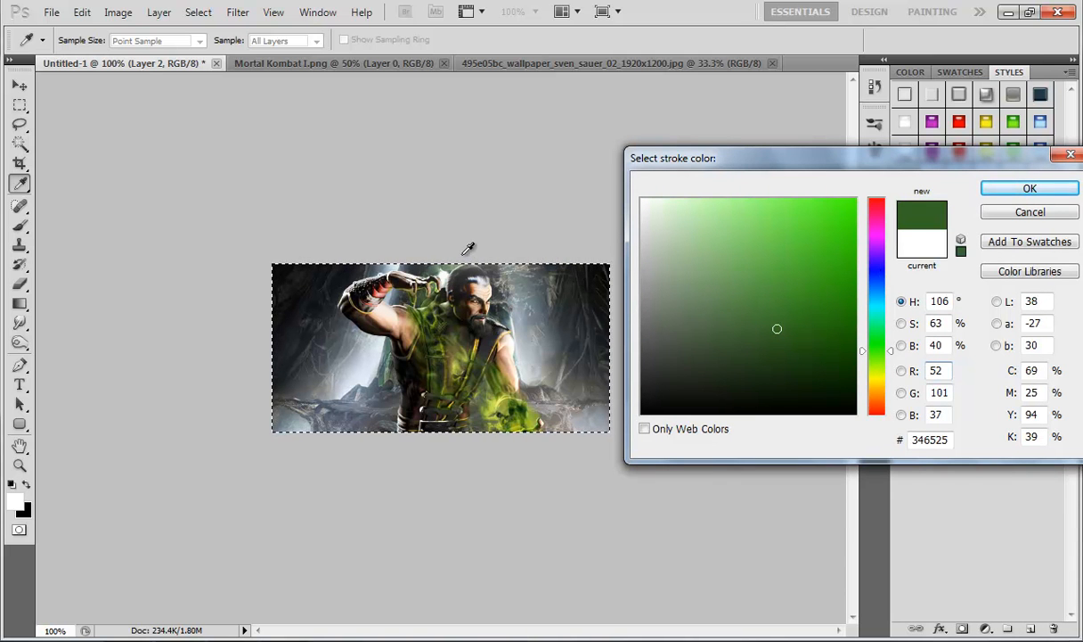
click(998, 190)
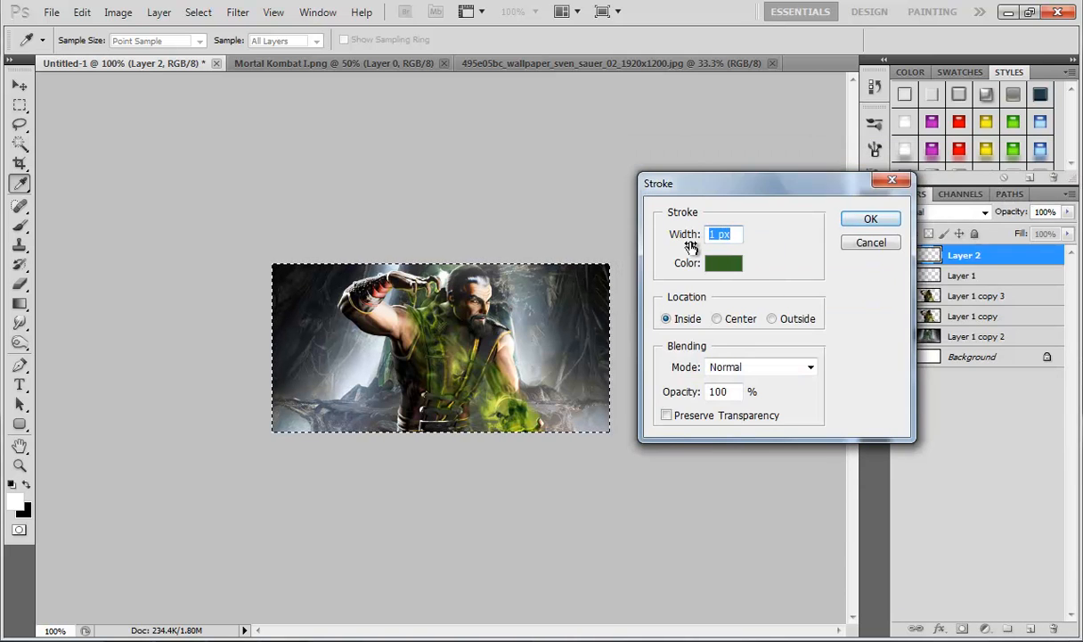
click(720, 237)
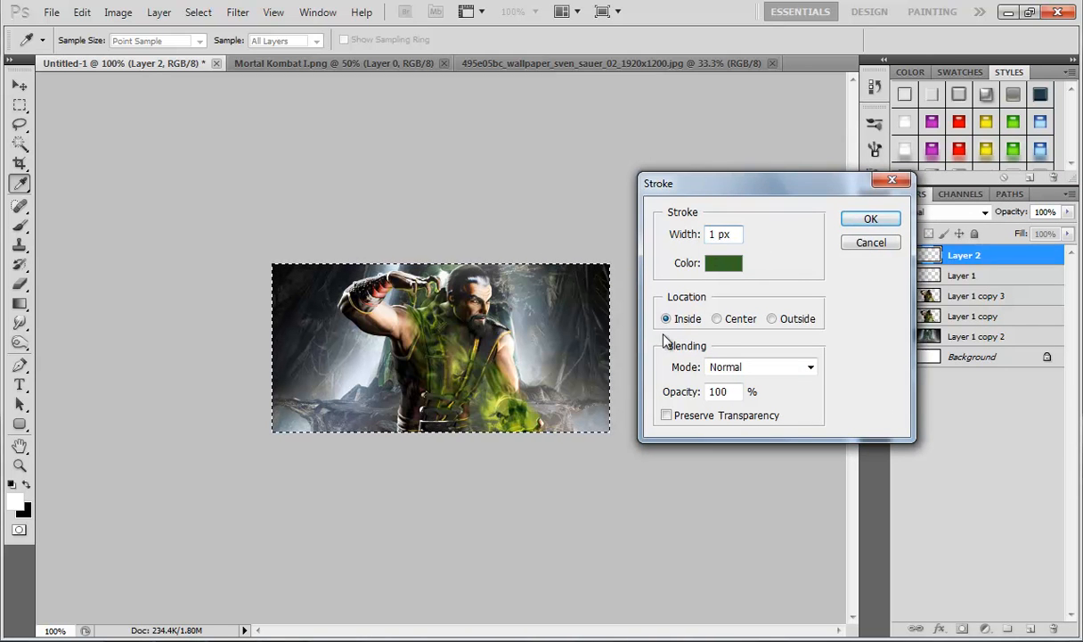
click(866, 221)
key(m)
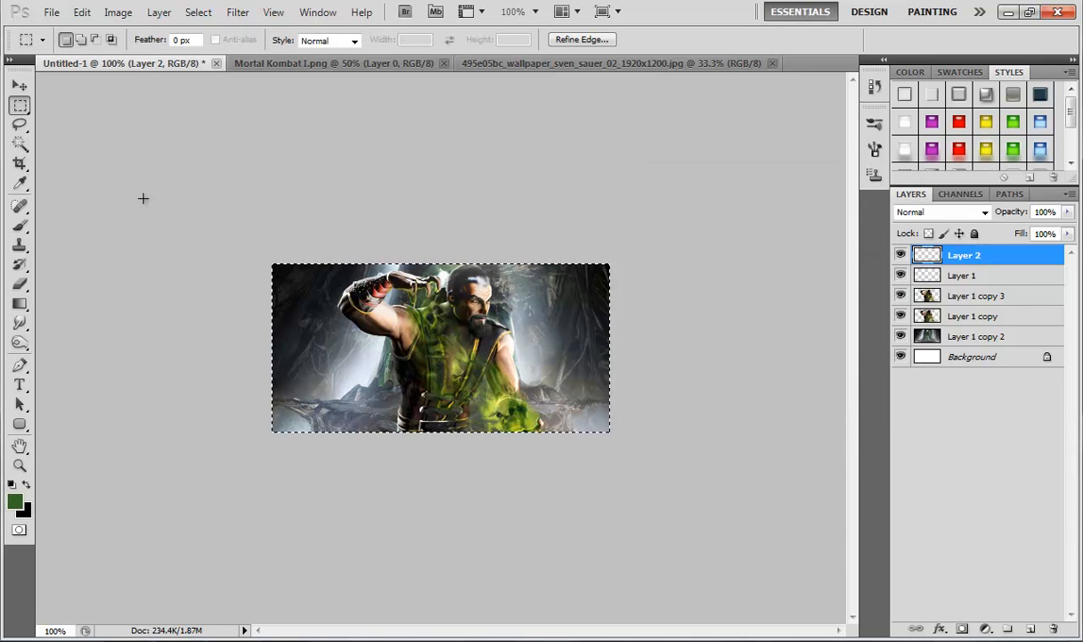
click(348, 319)
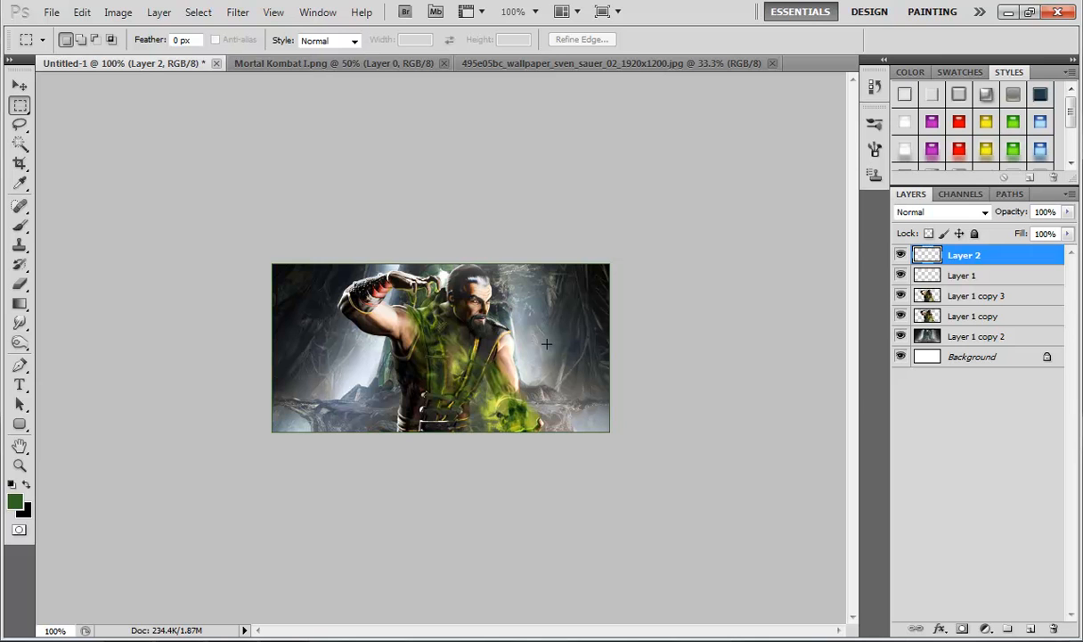
Apply the Blur More filter to the cave background layer.
click(927, 338)
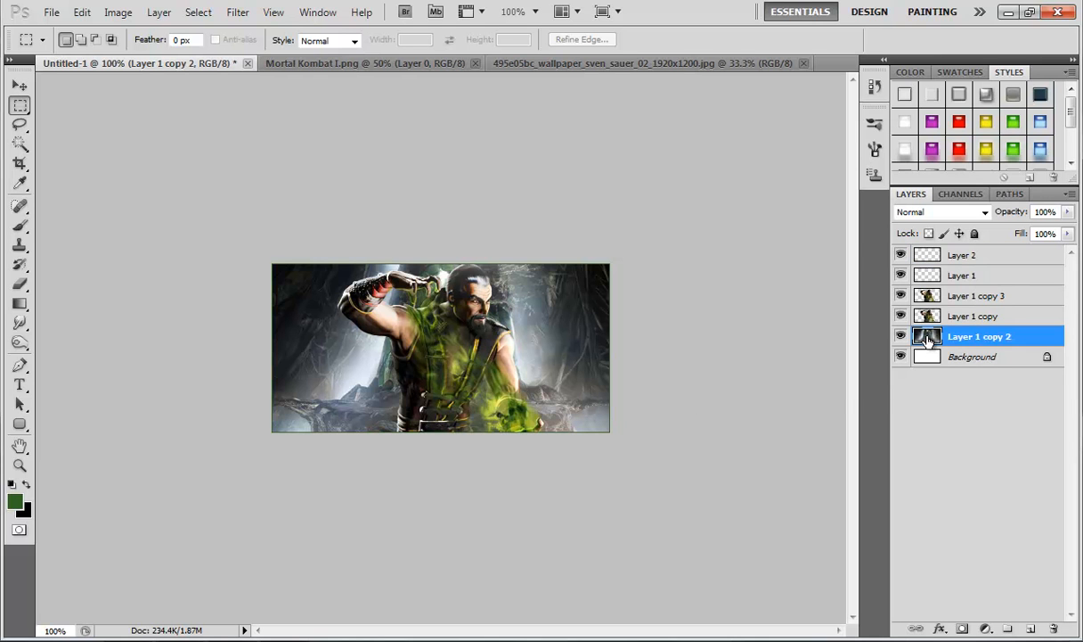
click(237, 14)
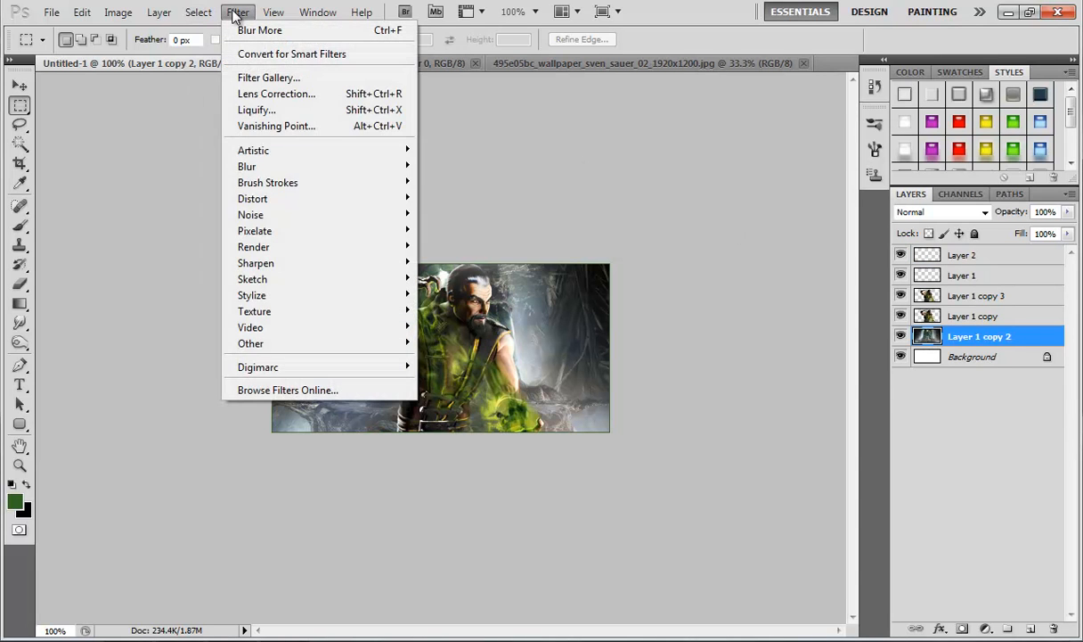
mouse_move(272, 167)
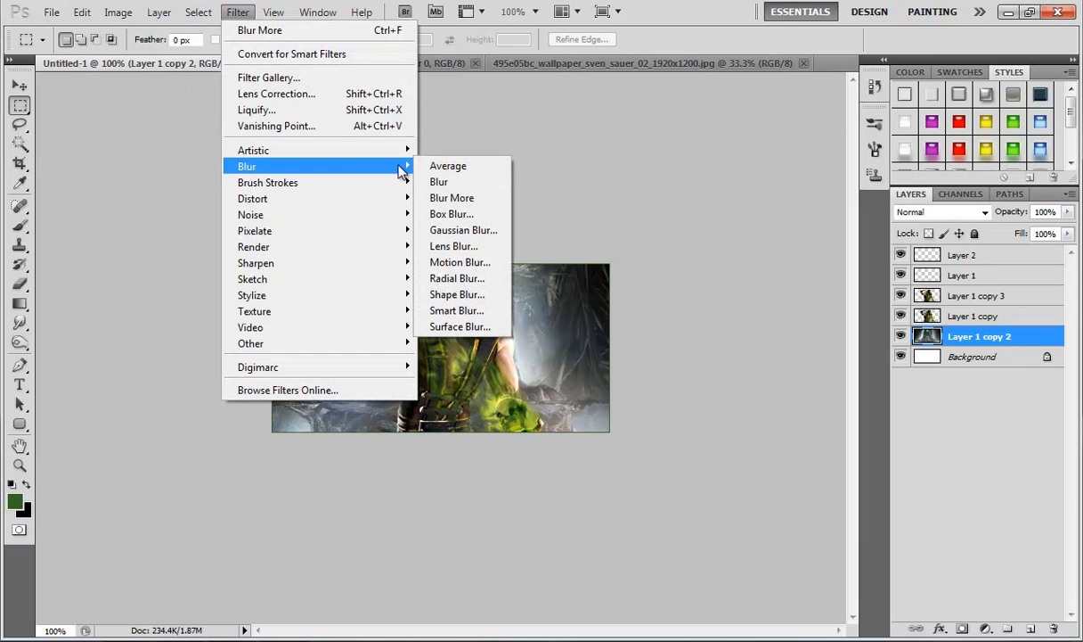
click(438, 198)
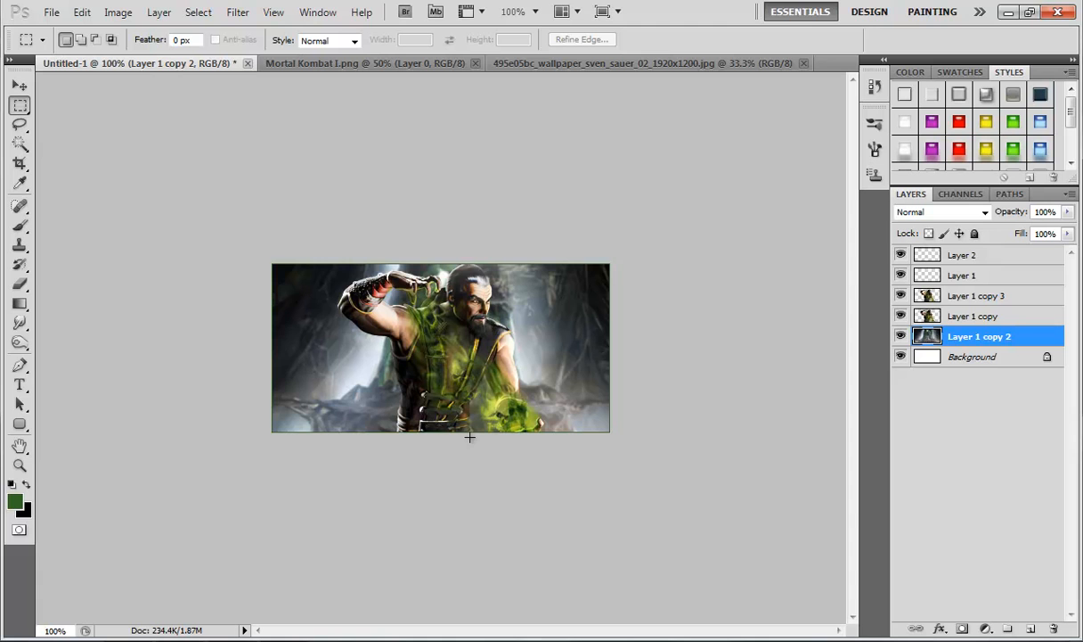
Add the Arial text "Text" above the border layer, placing it beside the character's face.
click(956, 262)
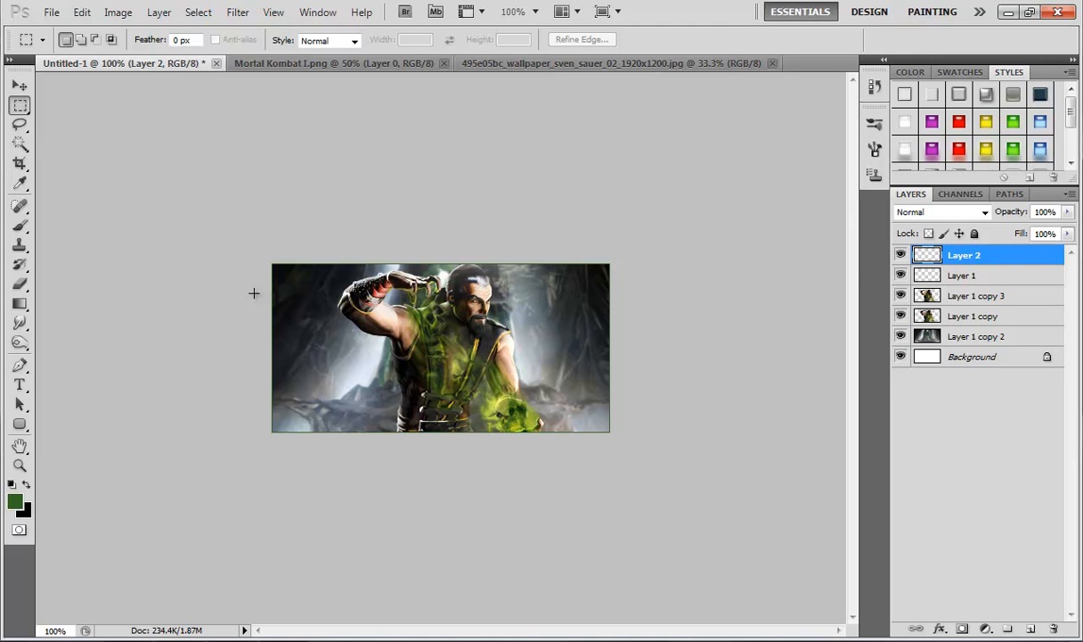
click(19, 385)
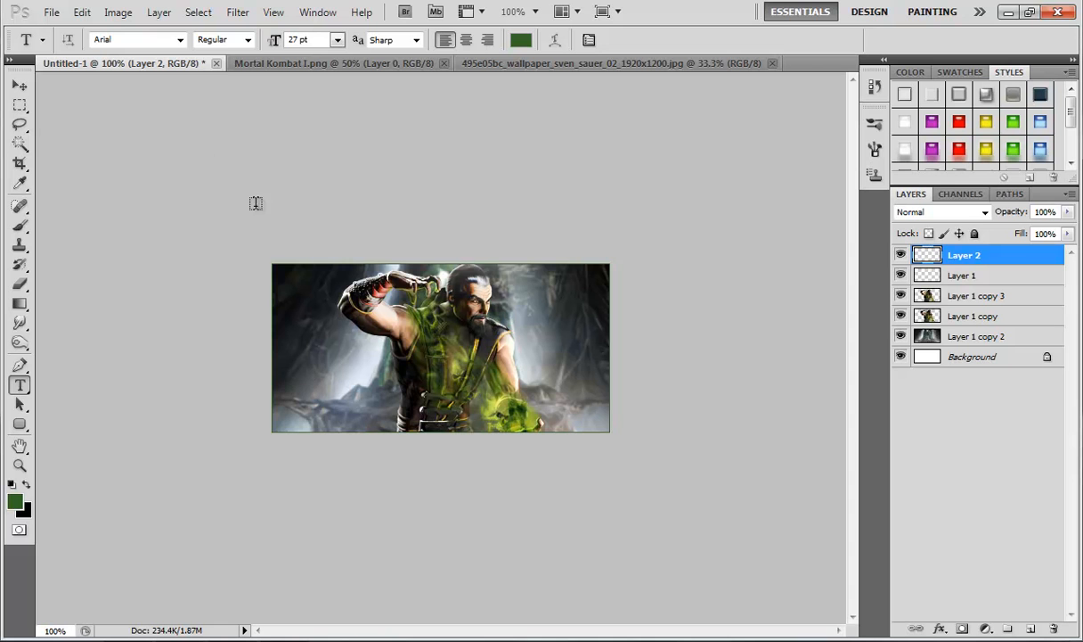
click(179, 41)
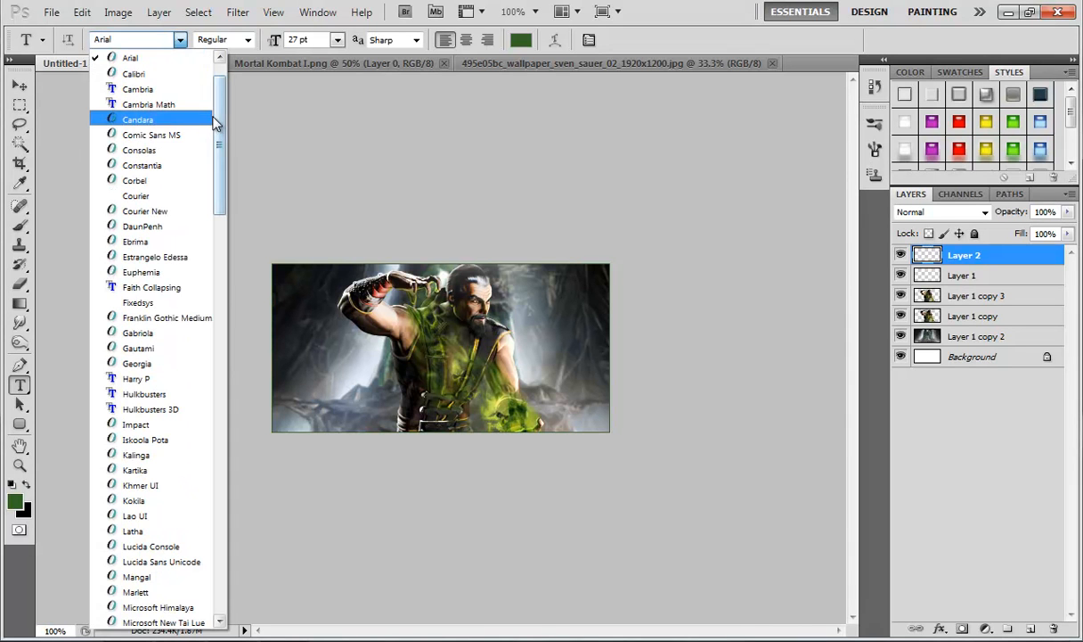
scroll(206, 108, up, 1)
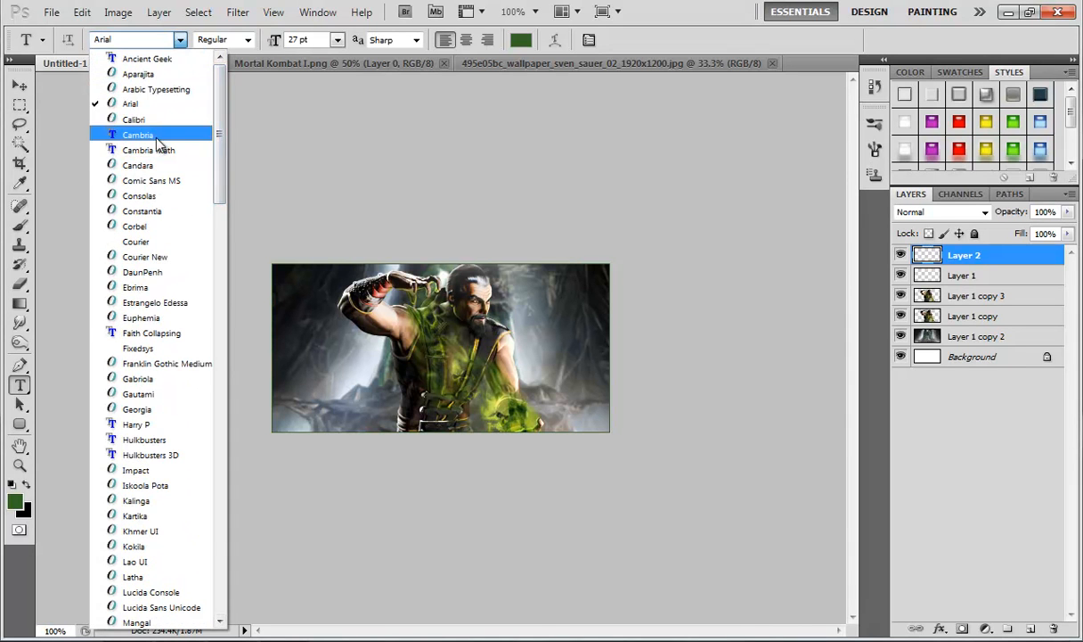
click(138, 105)
click(528, 313)
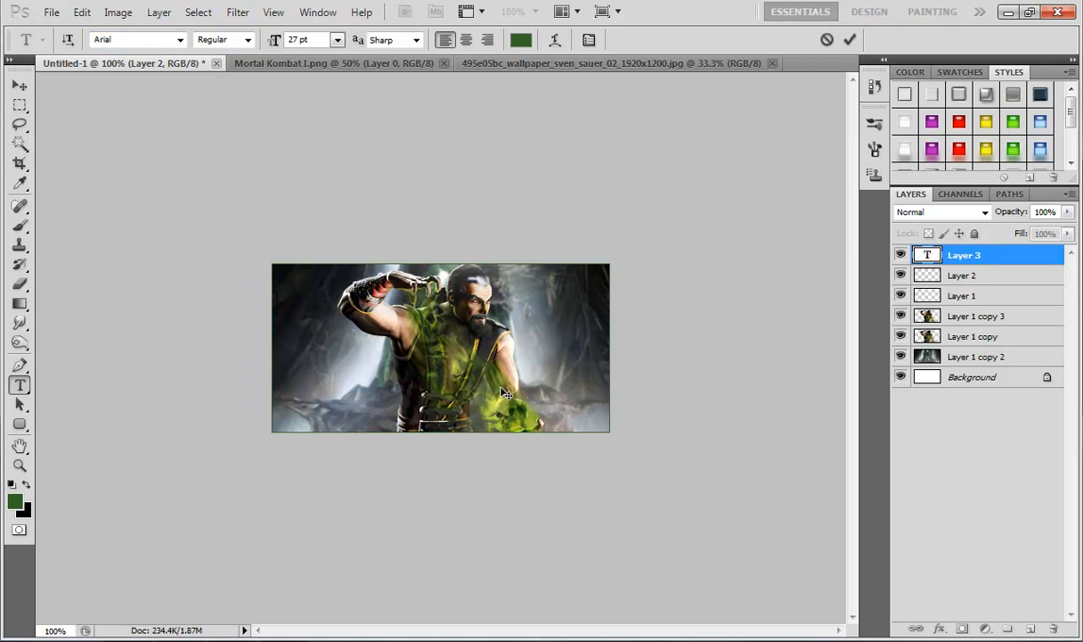
text(Test)
Select the whole word "Text" and set its font size to 14 pt.
drag(565, 310, 537, 311)
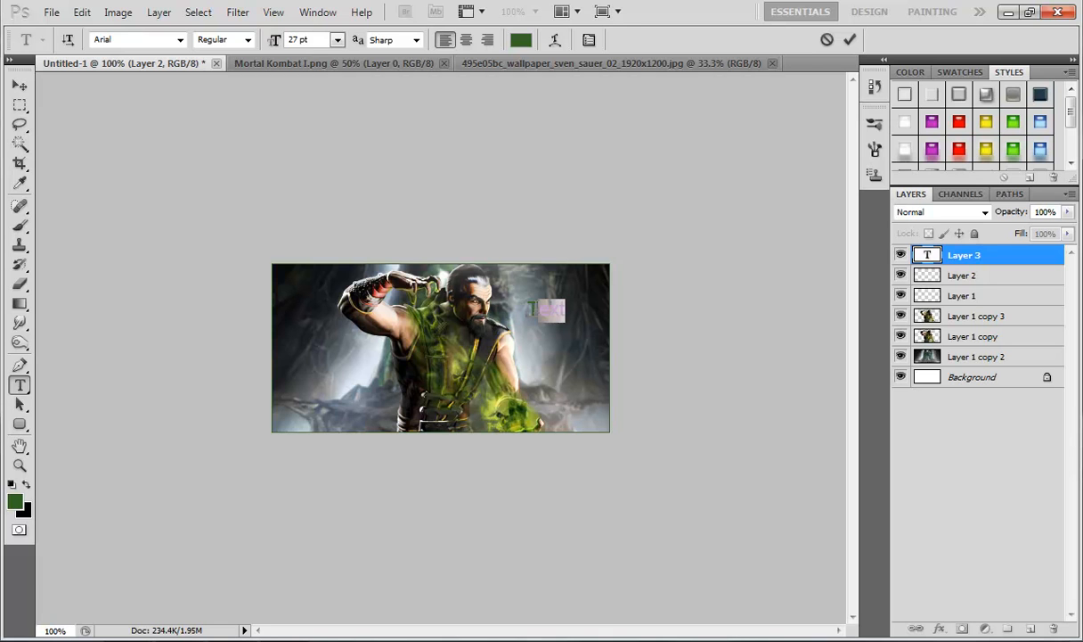
click(337, 39)
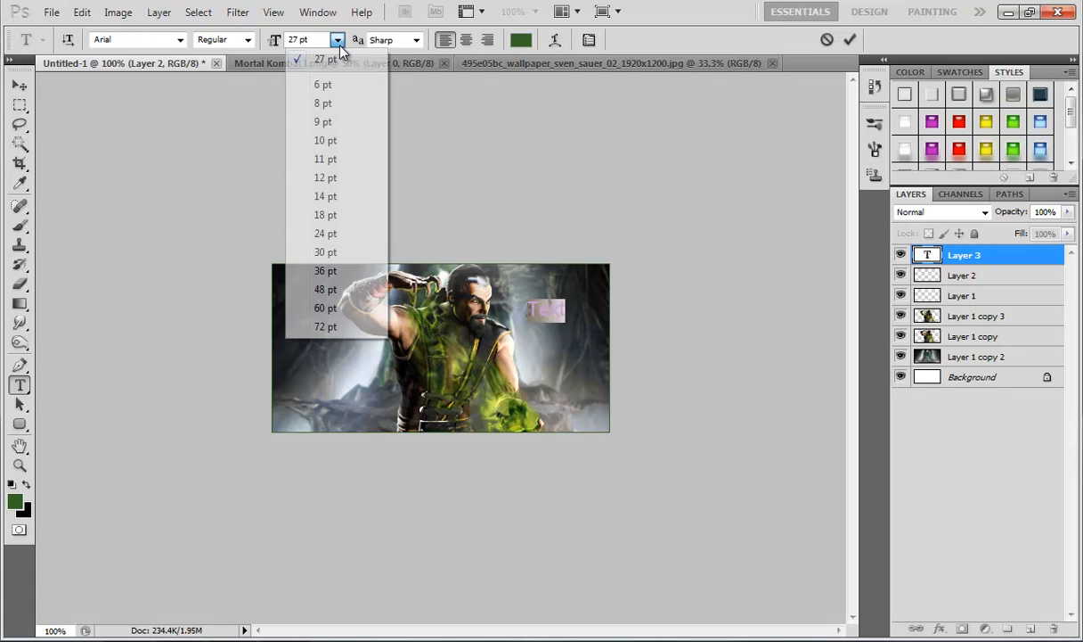
click(331, 159)
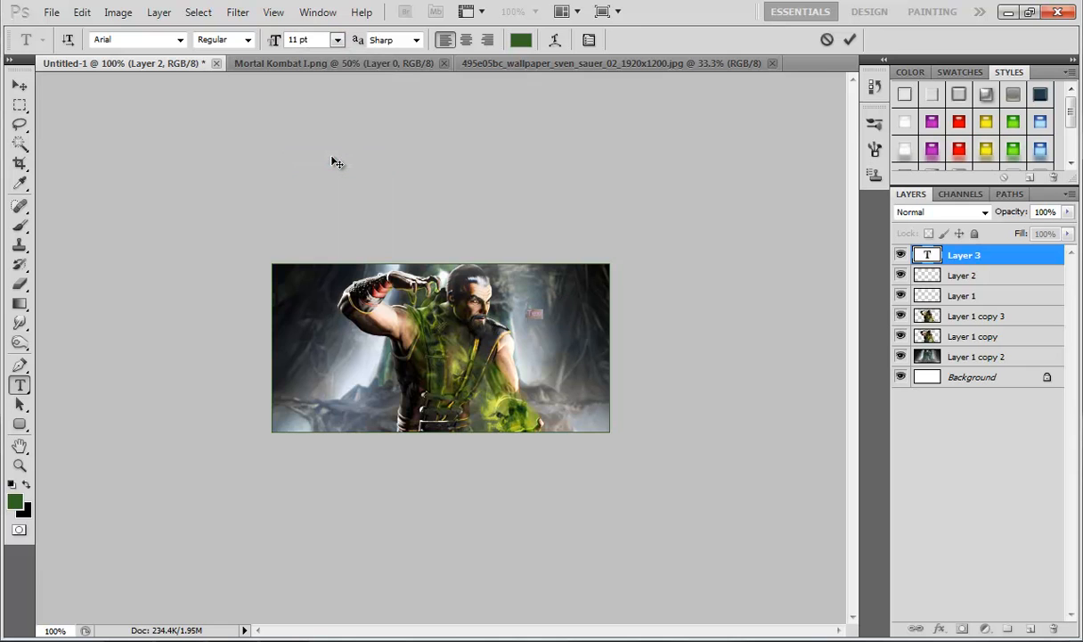
click(336, 40)
click(324, 196)
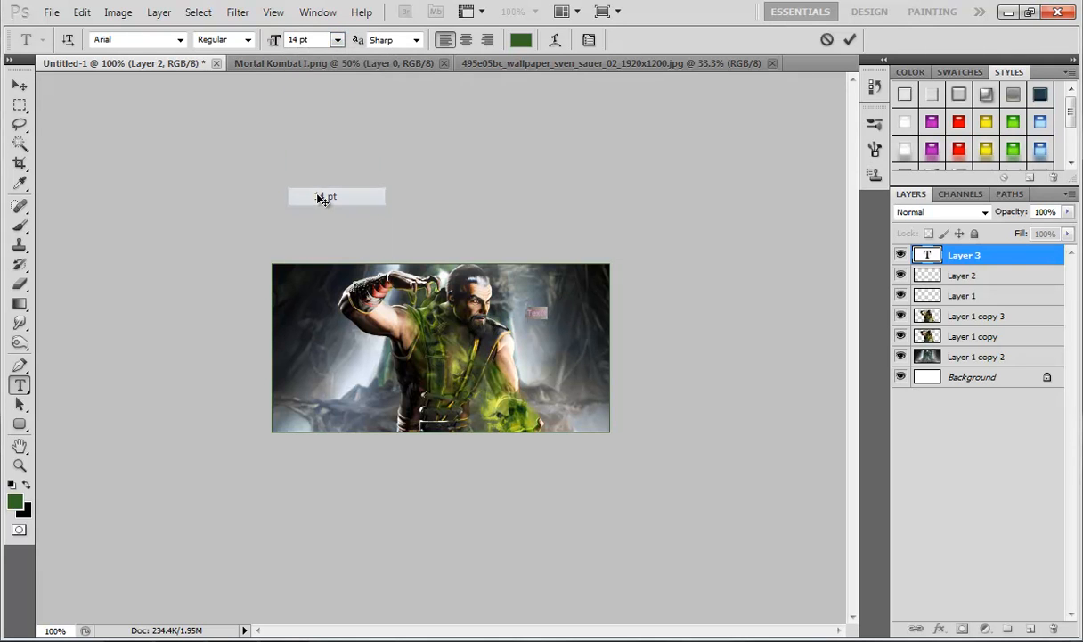
Move the text to the cave area beside the character's vest, under his raised arm, and return to the Type tool.
click(20, 85)
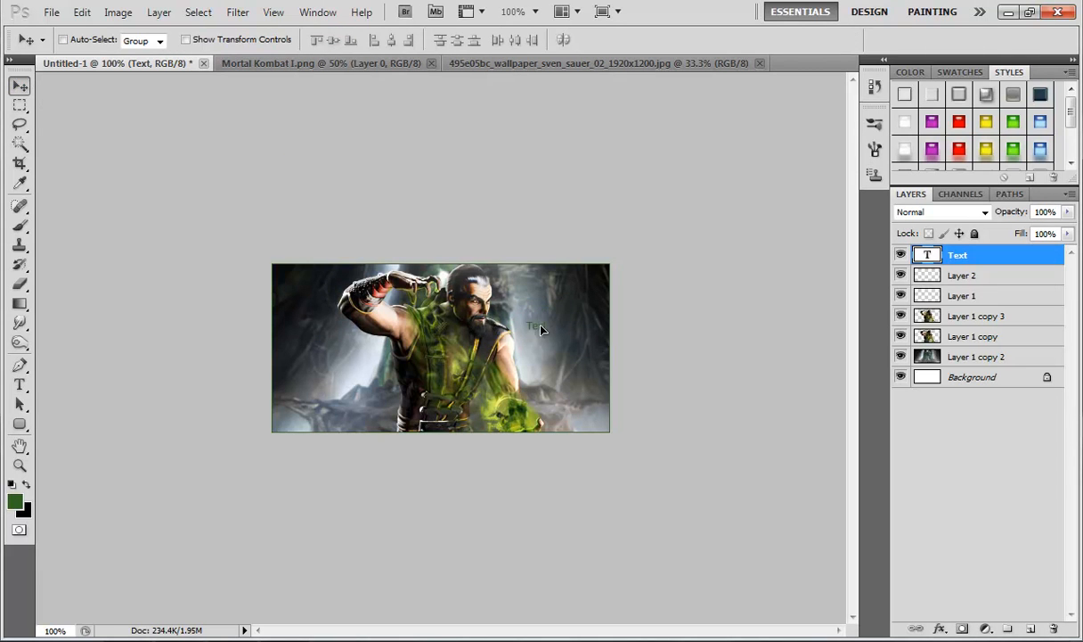
drag(503, 344, 386, 371)
drag(294, 416, 511, 317)
click(19, 384)
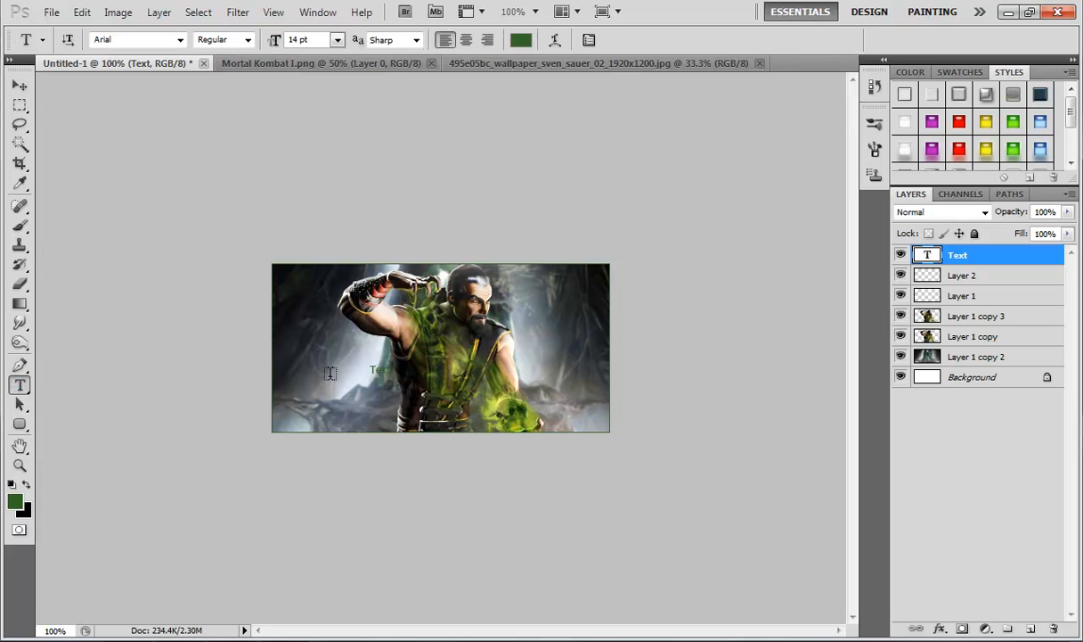
click(392, 369)
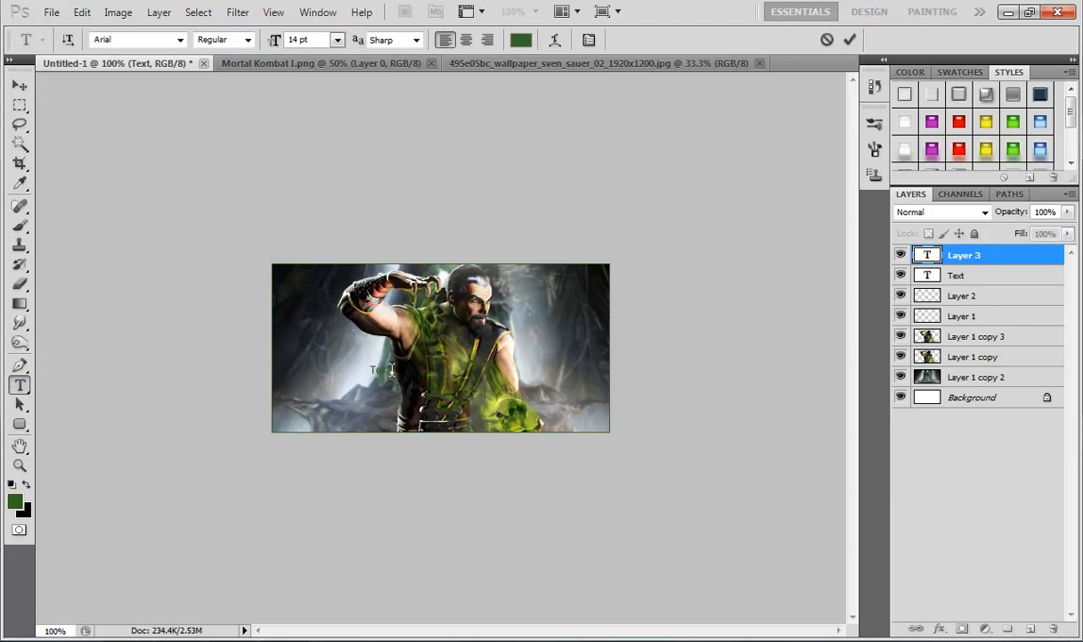
right_click(976, 258)
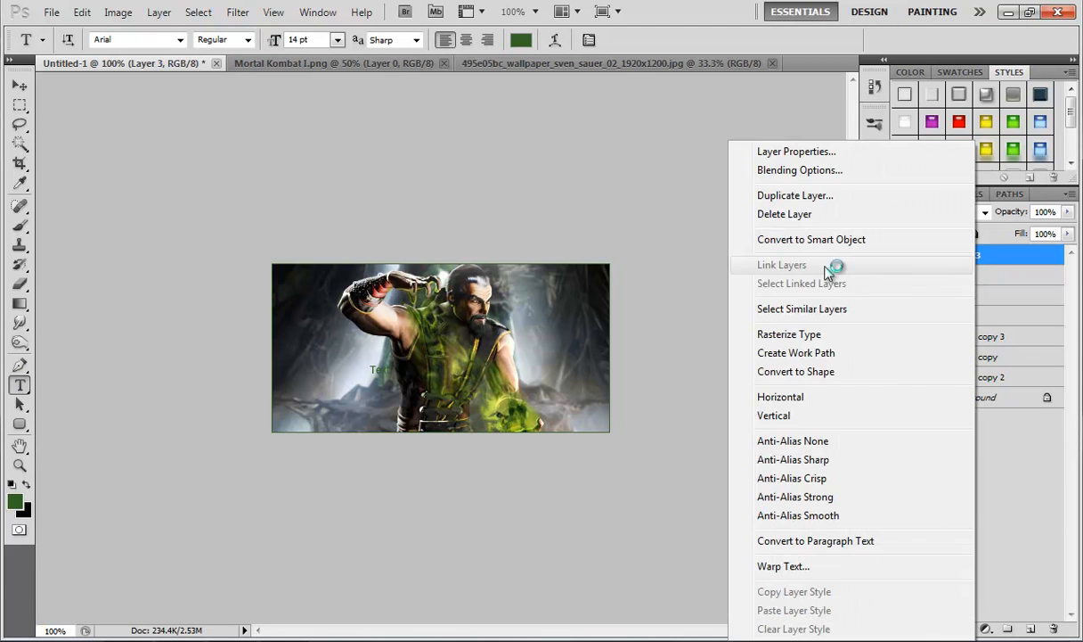
click(804, 216)
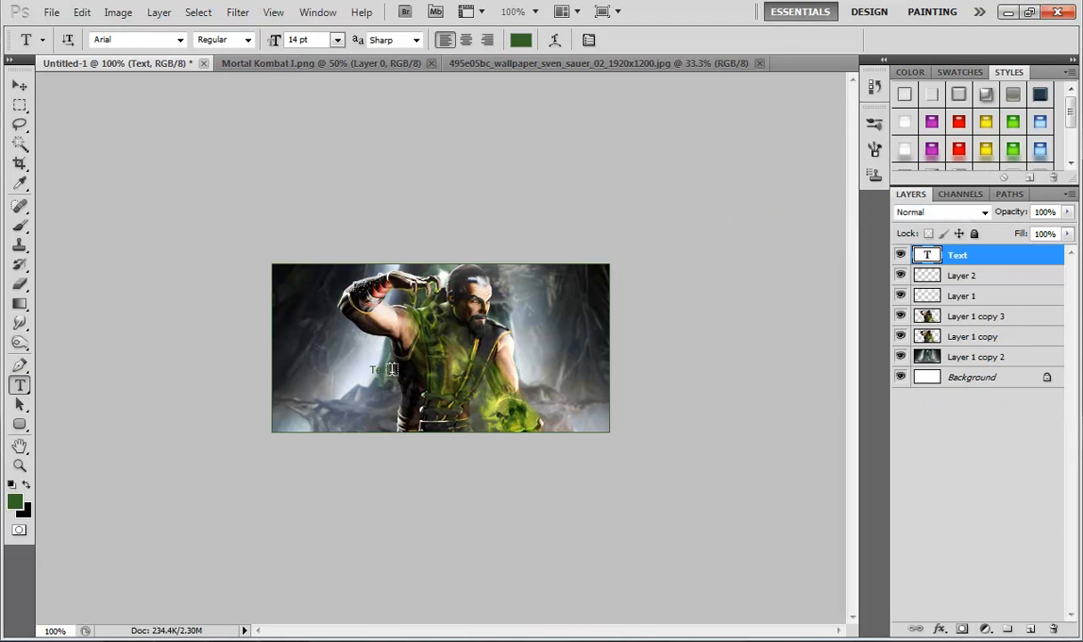
Recolor the word "Text" bright magenta pink and commit the text edit.
click(389, 369)
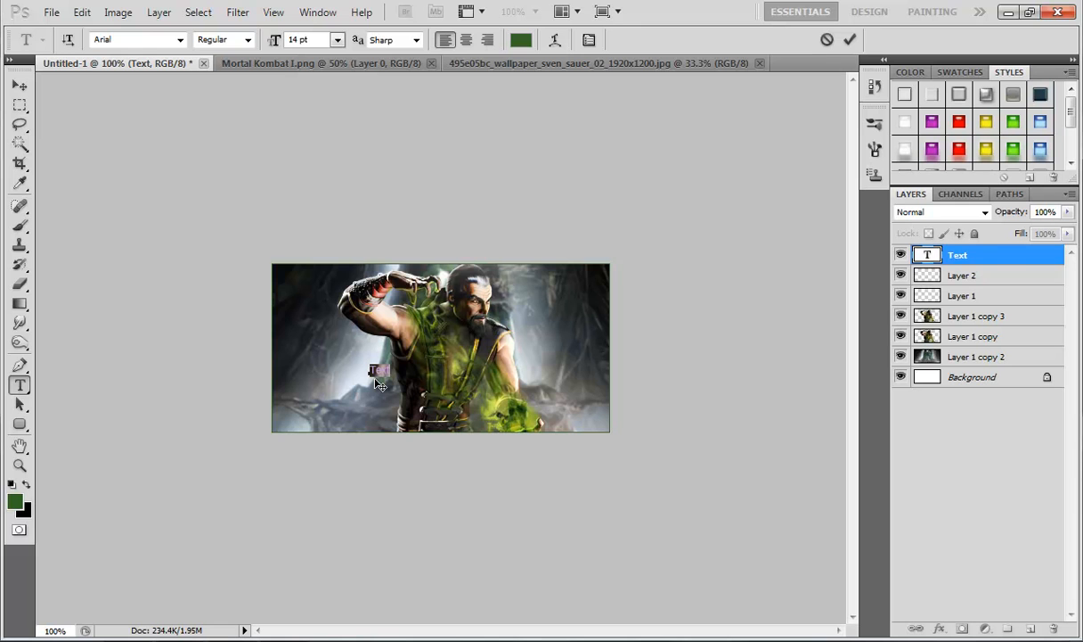
click(14, 504)
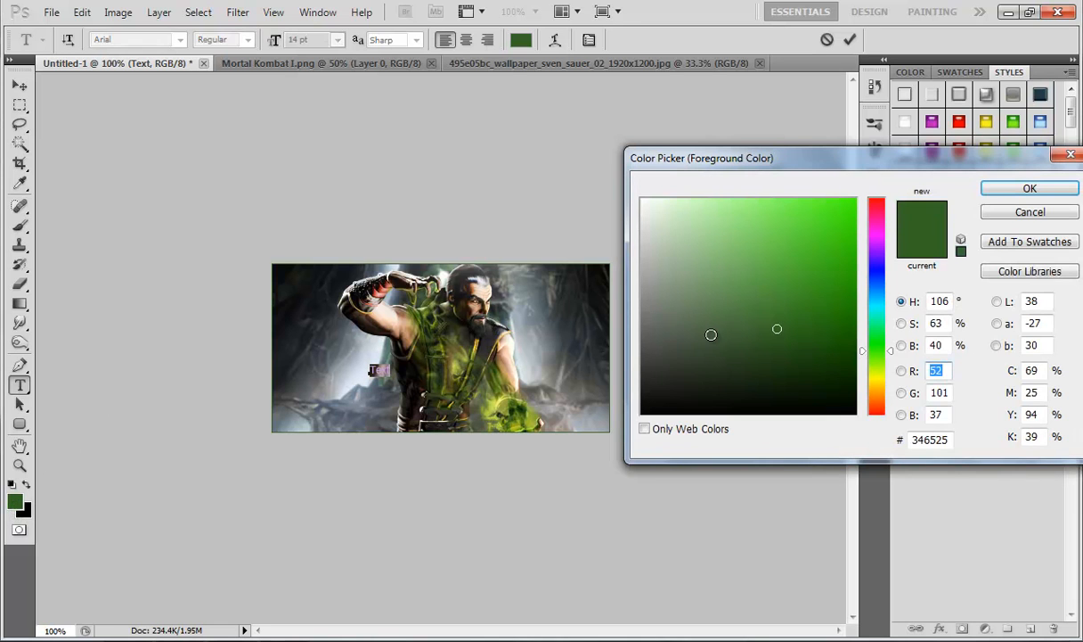
click(877, 228)
drag(800, 240, 910, 165)
click(1016, 190)
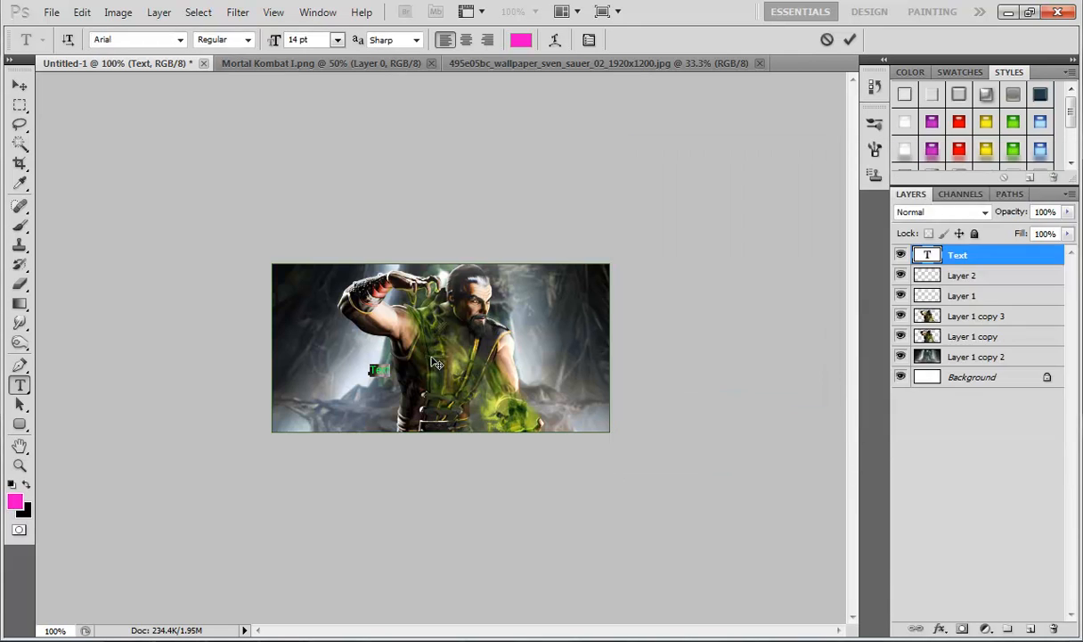
click(371, 372)
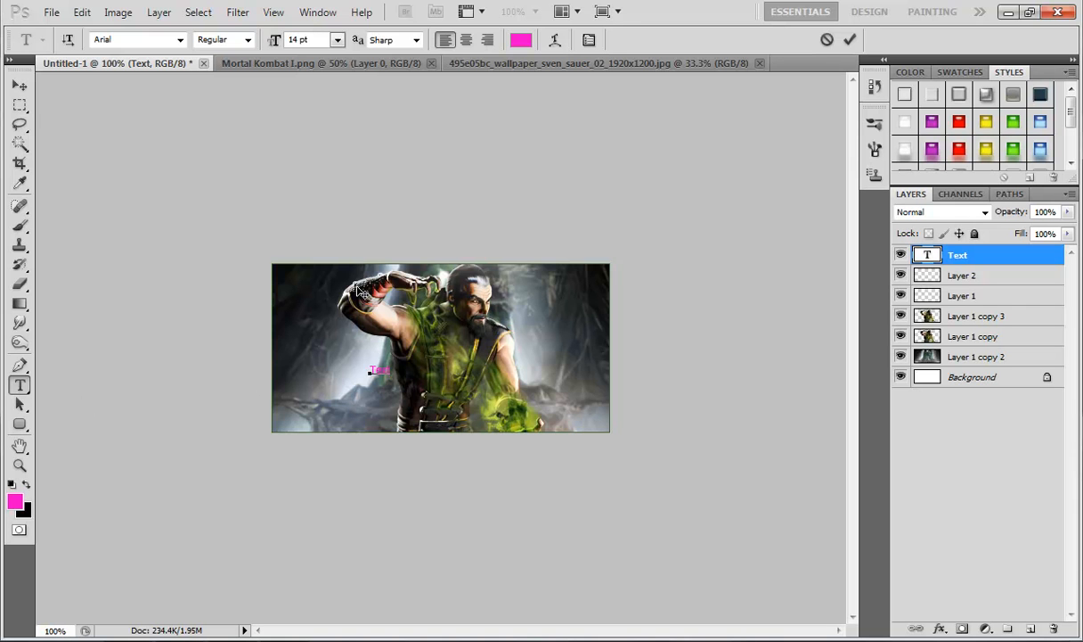
click(24, 102)
Add a second pink text line reading "Sub Text" and move it directly beneath the word "Text".
click(23, 388)
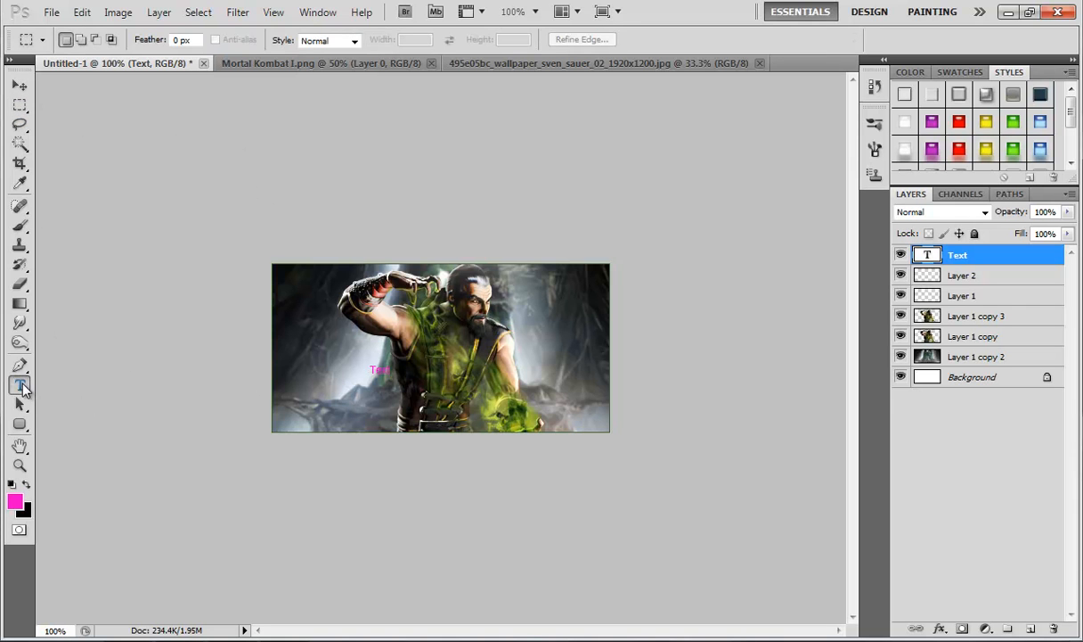
click(364, 405)
text(Sub Te)
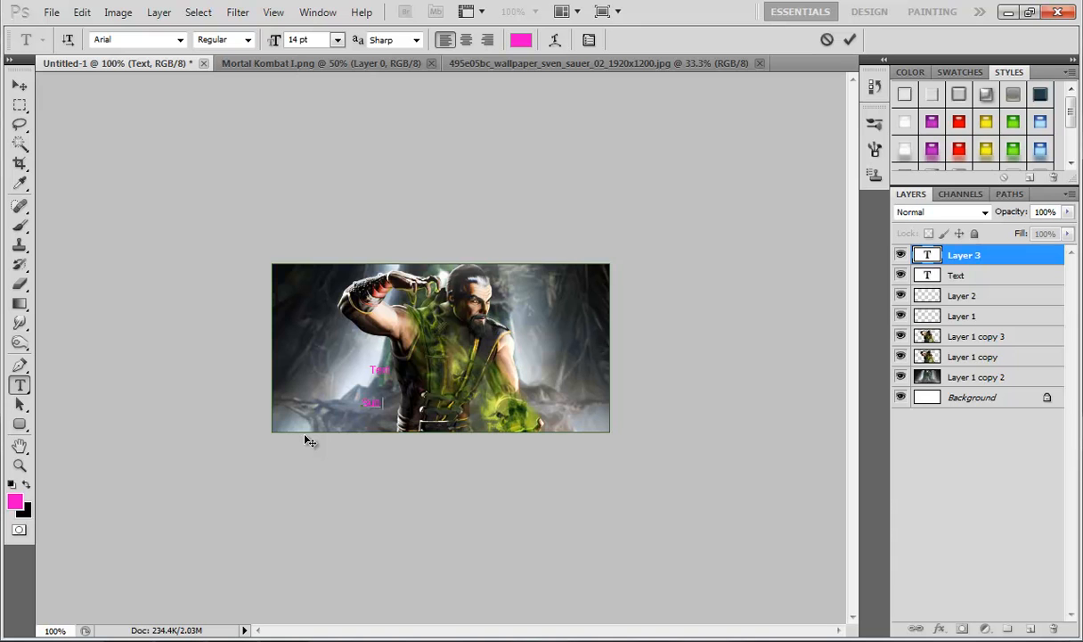
text(xt)
click(19, 85)
drag(387, 407, 376, 389)
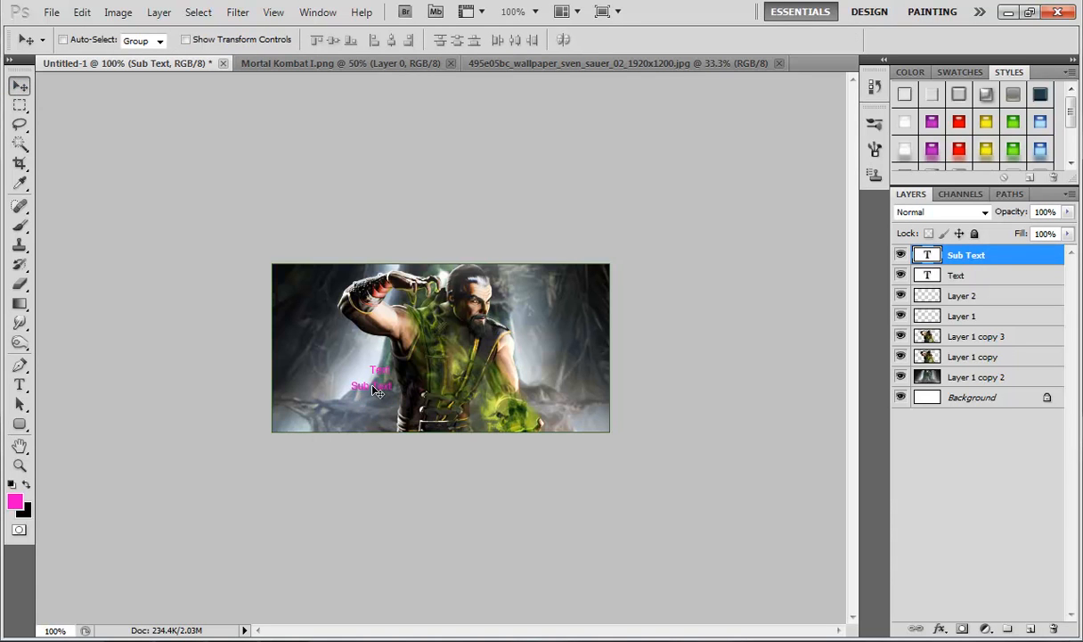
click(20, 385)
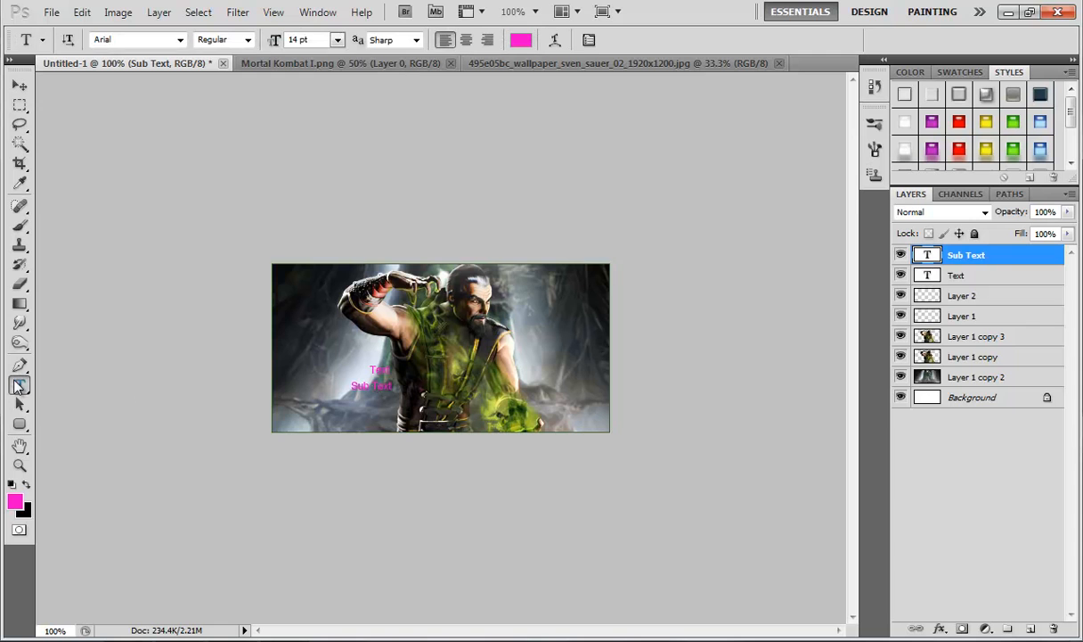
click(390, 386)
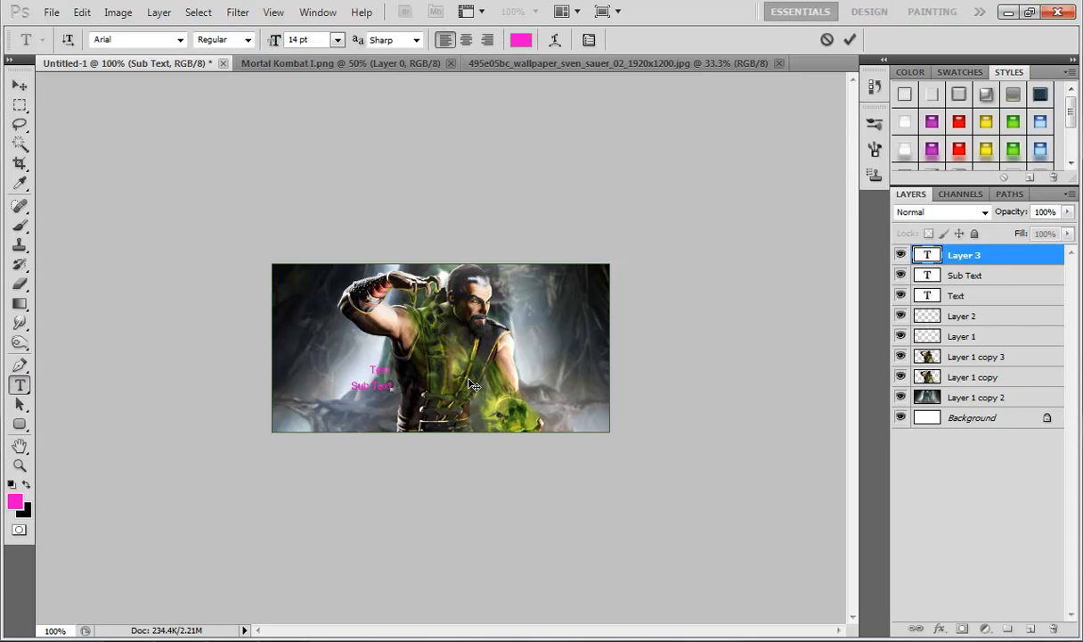
right_click(971, 256)
click(774, 214)
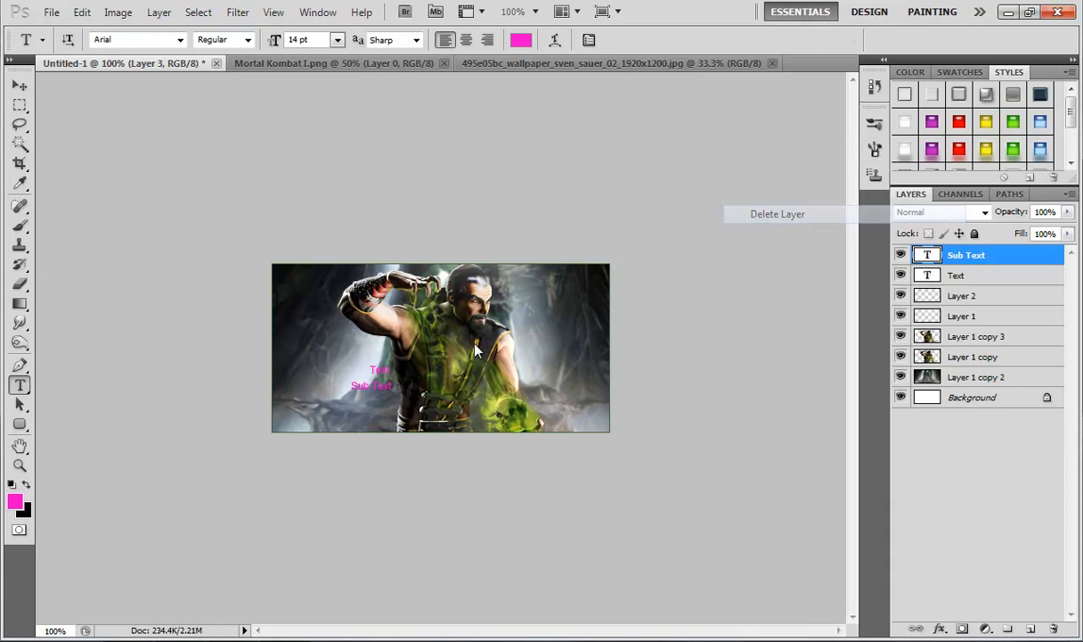
Set the "Sub Text" line to 12 pt and move it closer beneath the word "Text", centered under it.
drag(392, 385, 343, 386)
click(339, 42)
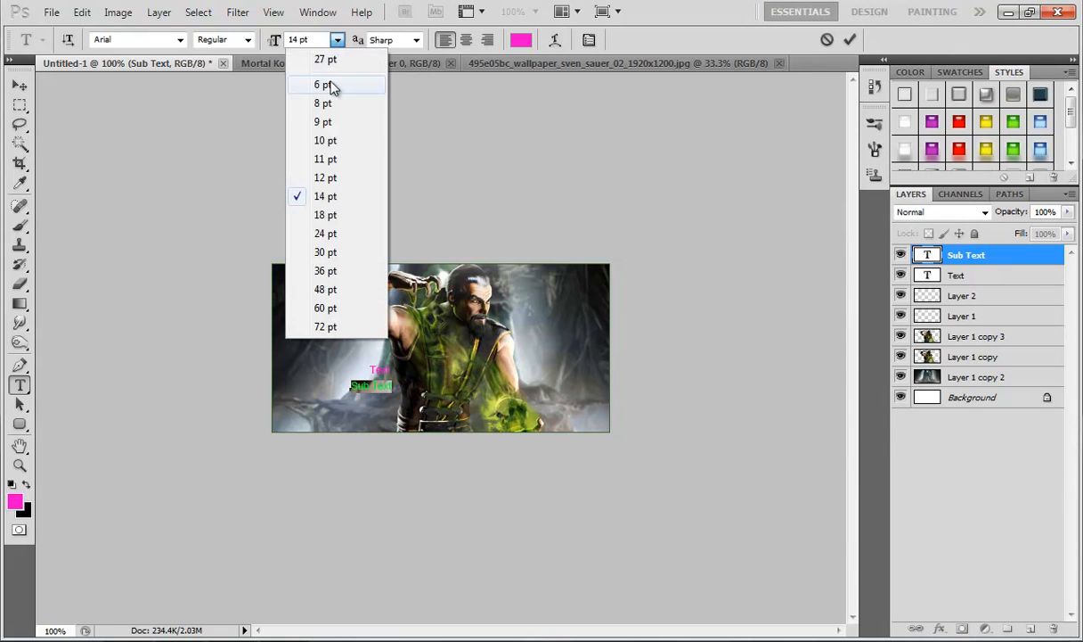
click(326, 173)
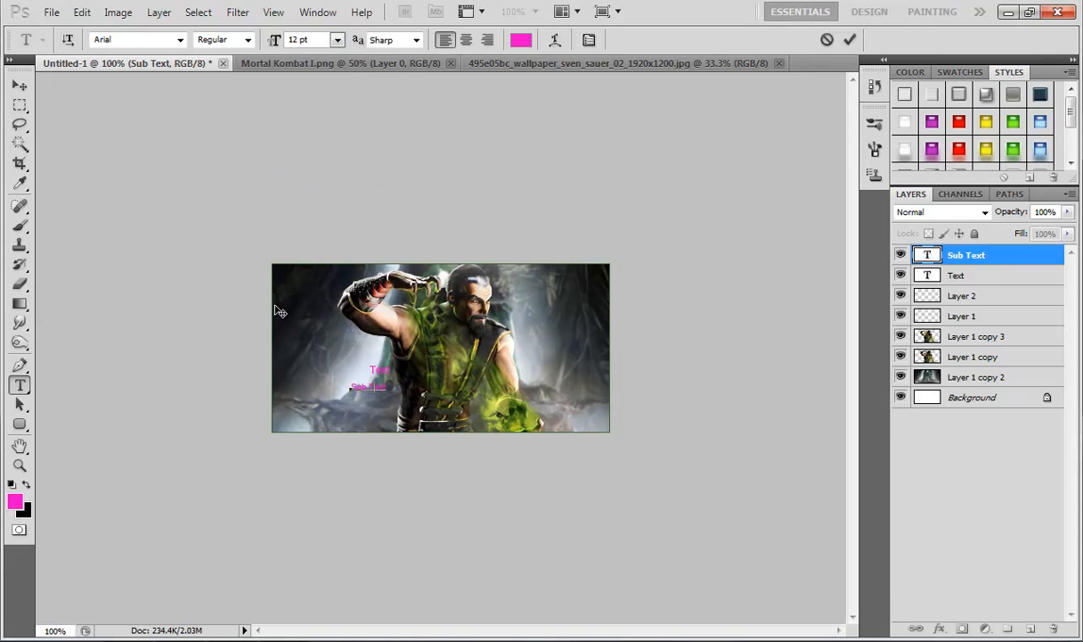
click(20, 85)
drag(381, 395, 387, 386)
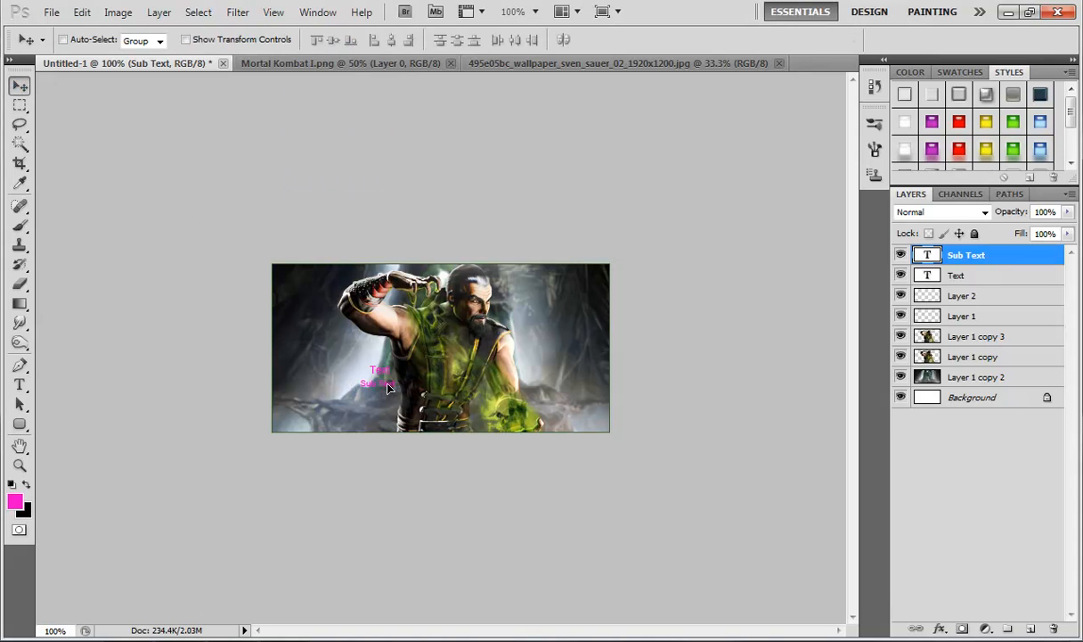
Add a Gradient Overlay effect to the "Text" layer, keeping the banner in view beside the layer style settings.
click(962, 278)
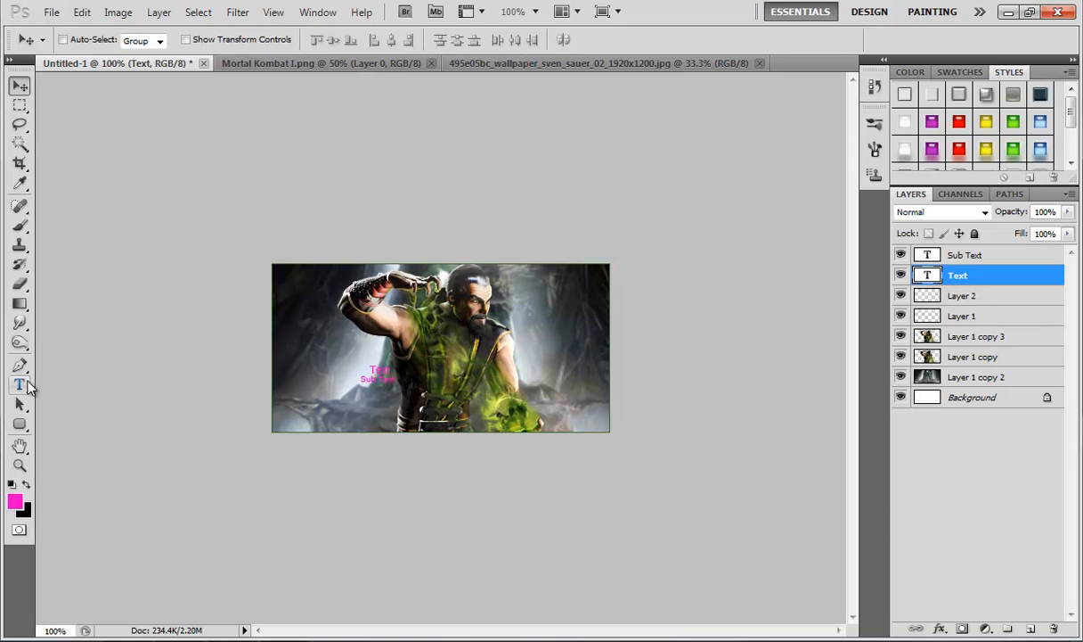
click(21, 384)
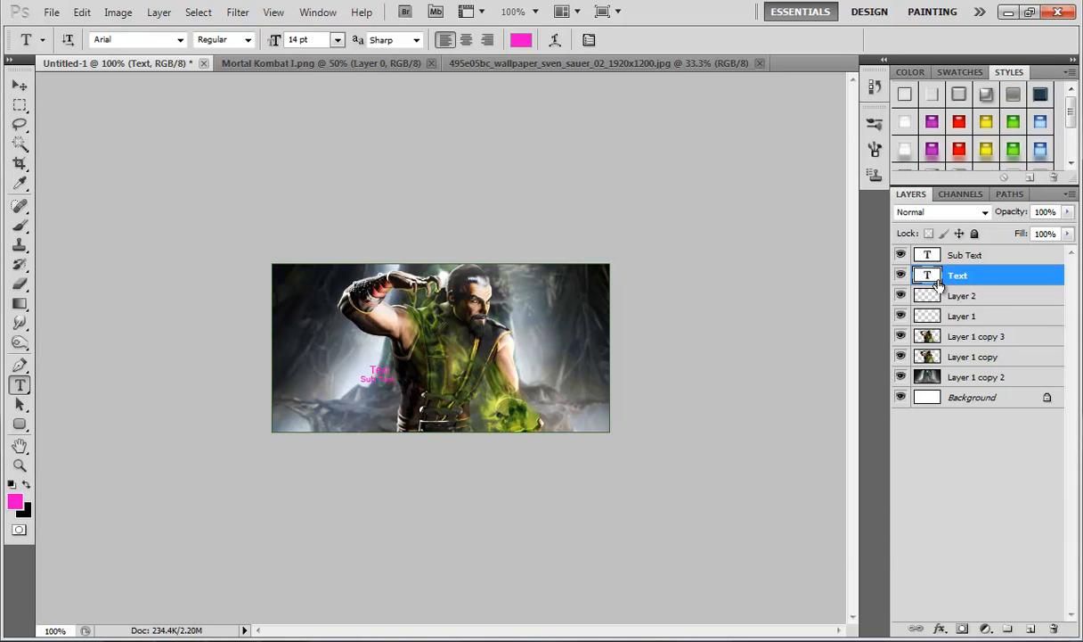
right_click(935, 280)
click(920, 305)
click(859, 206)
right_click(929, 278)
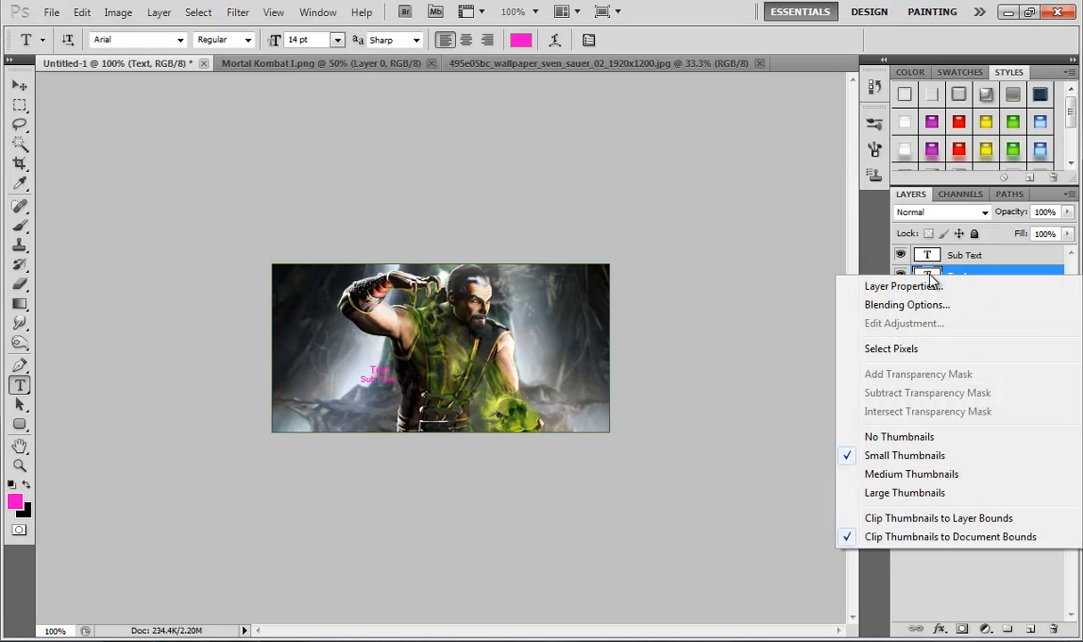
click(869, 306)
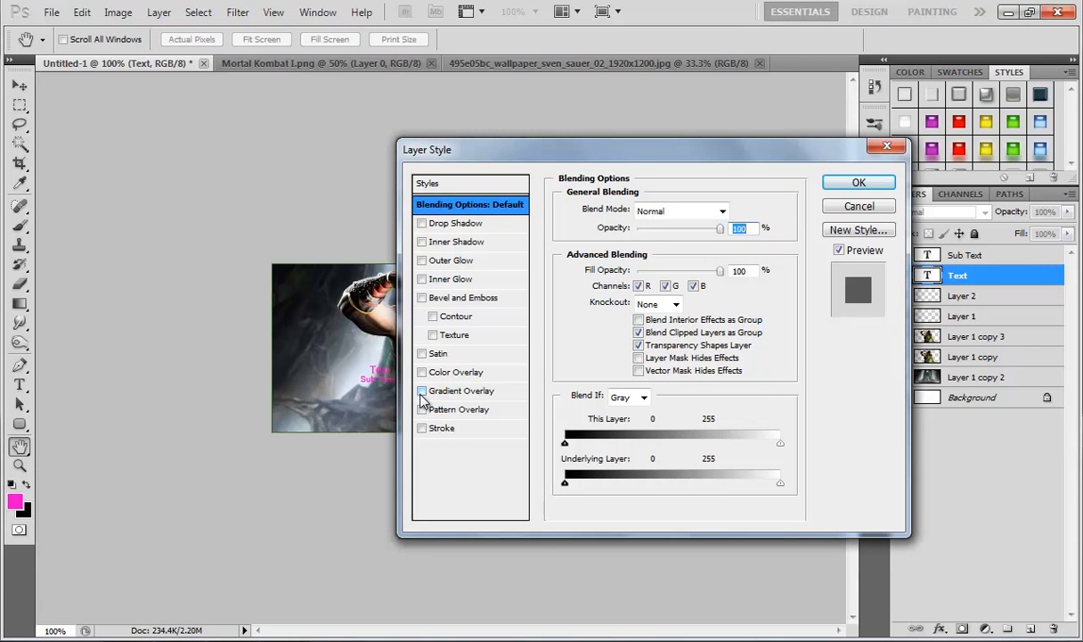
click(426, 394)
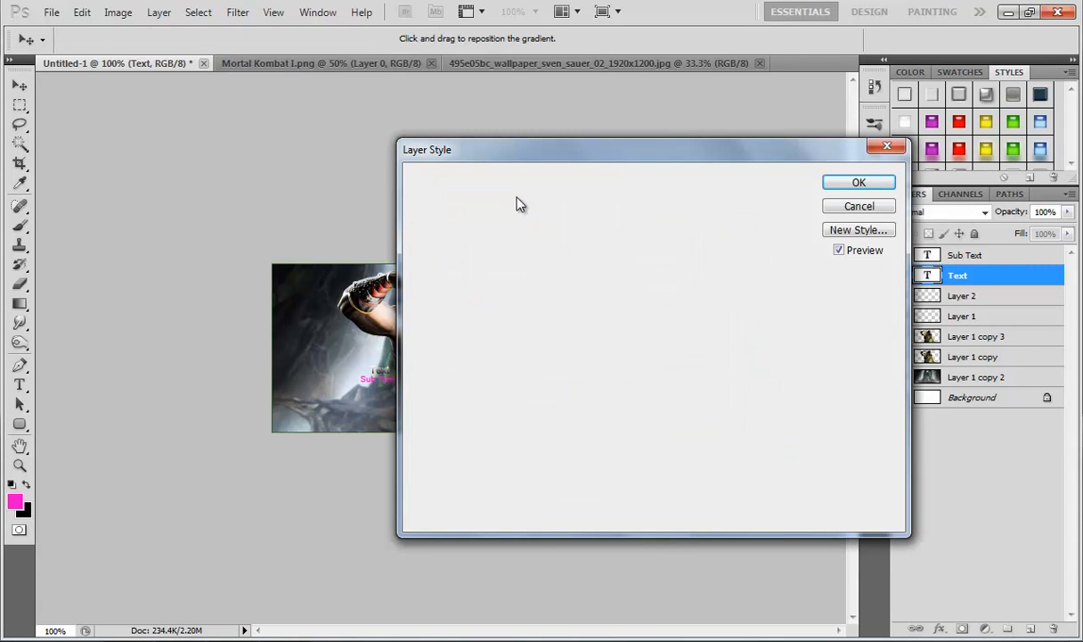
drag(530, 149, 732, 182)
Base the overlay gradient on the Foreground to Transparent preset and recolor its starting color stop near-black.
click(818, 255)
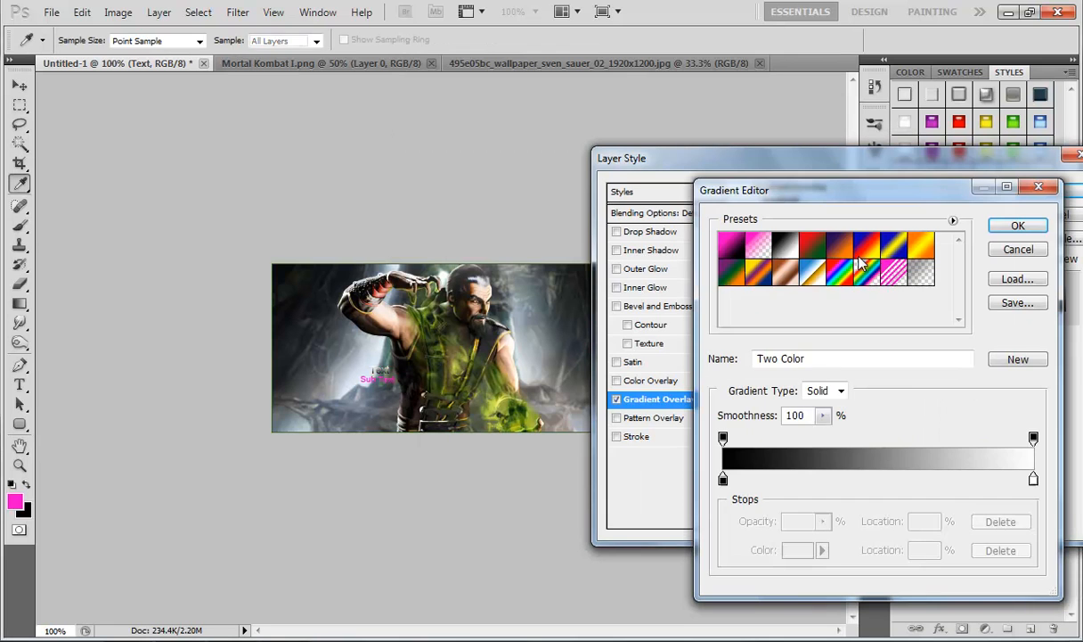
click(1007, 254)
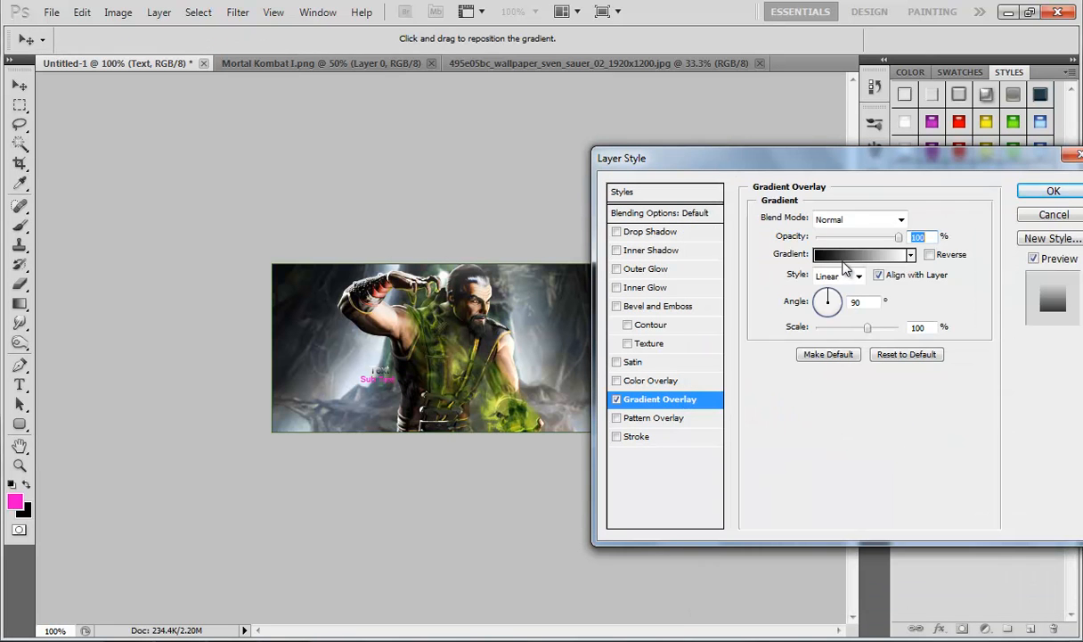
click(800, 255)
click(759, 249)
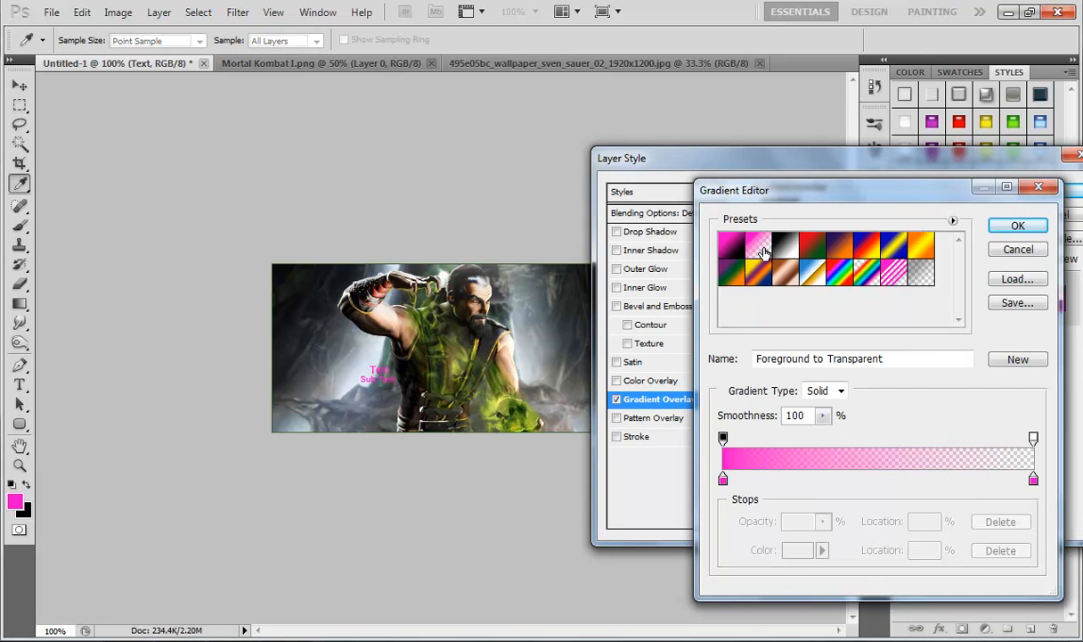
click(723, 482)
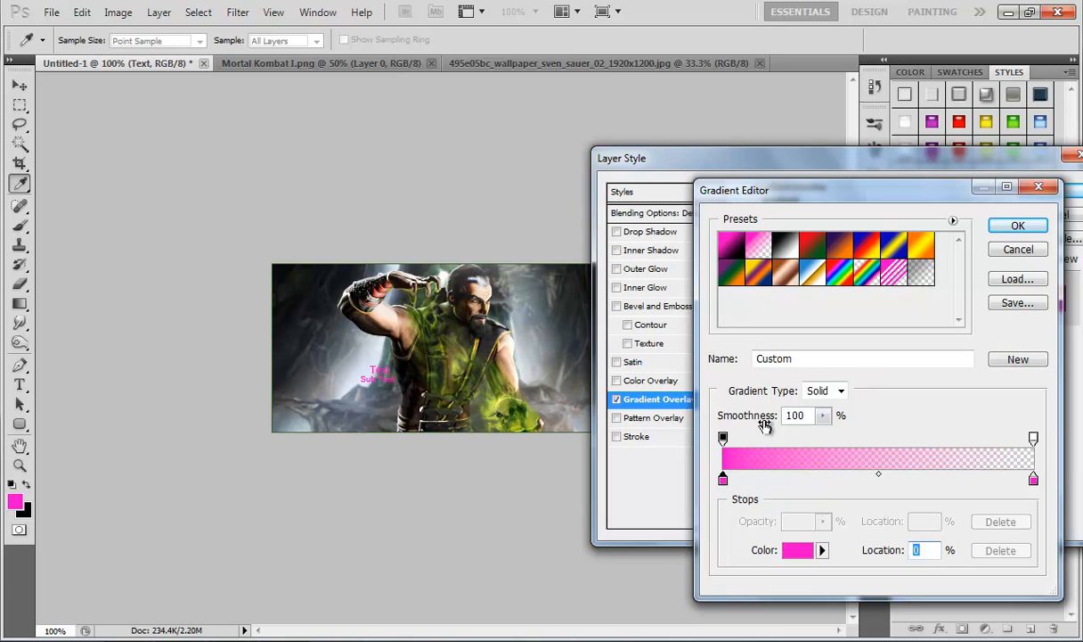
click(796, 546)
drag(695, 406, 563, 419)
click(1033, 191)
click(1020, 224)
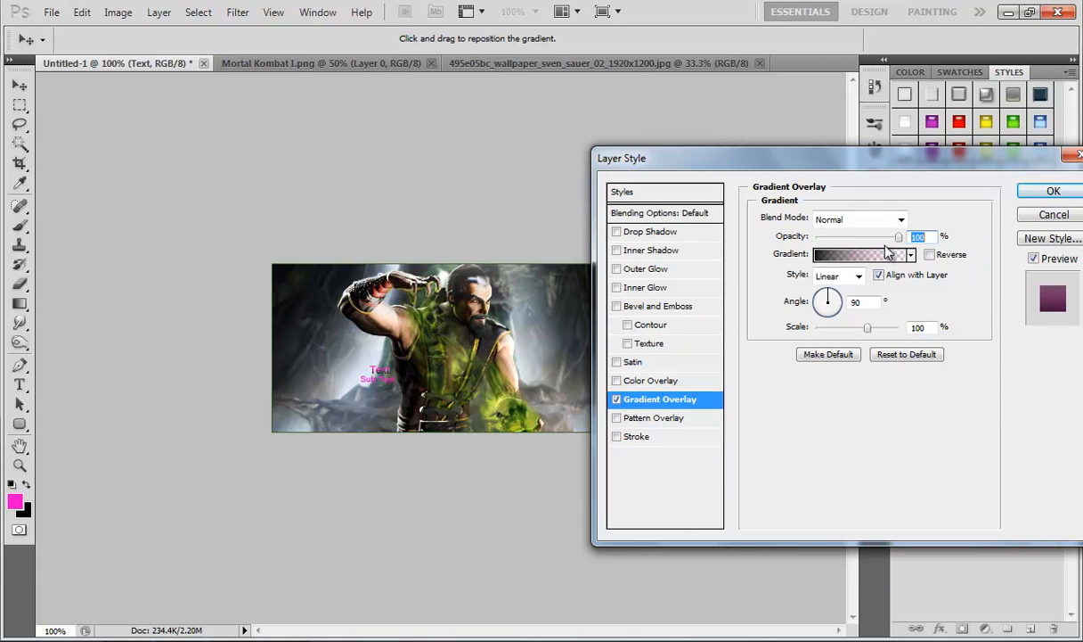
Set the gradient overlay to 51% opacity and 150% scale, apply it, and check the "Text" layer by toggling its visibility.
drag(899, 242, 861, 245)
drag(867, 328, 907, 331)
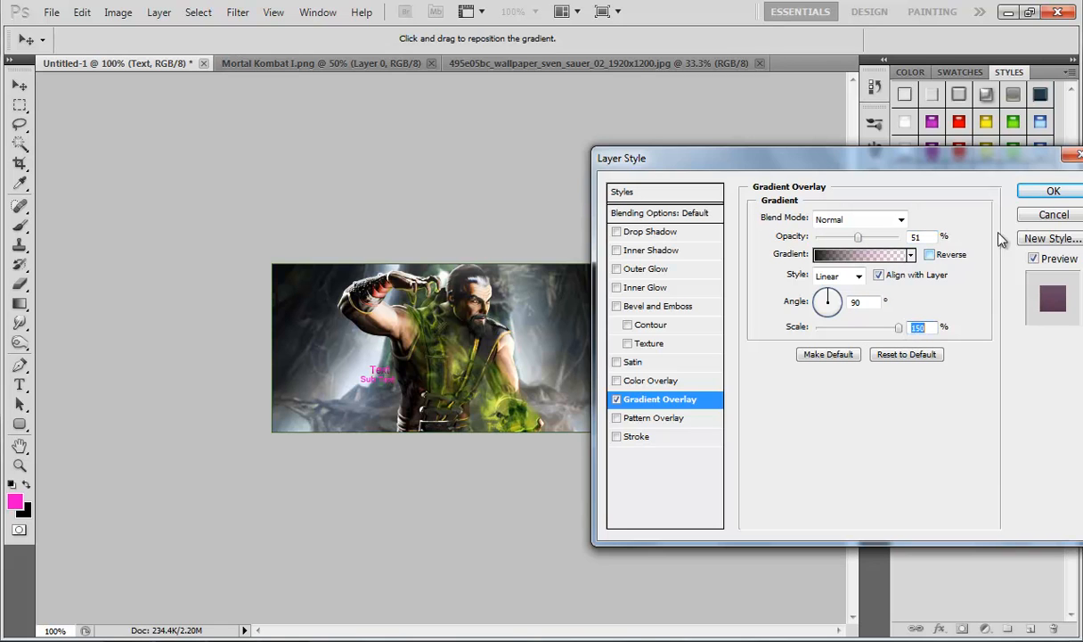
click(1050, 193)
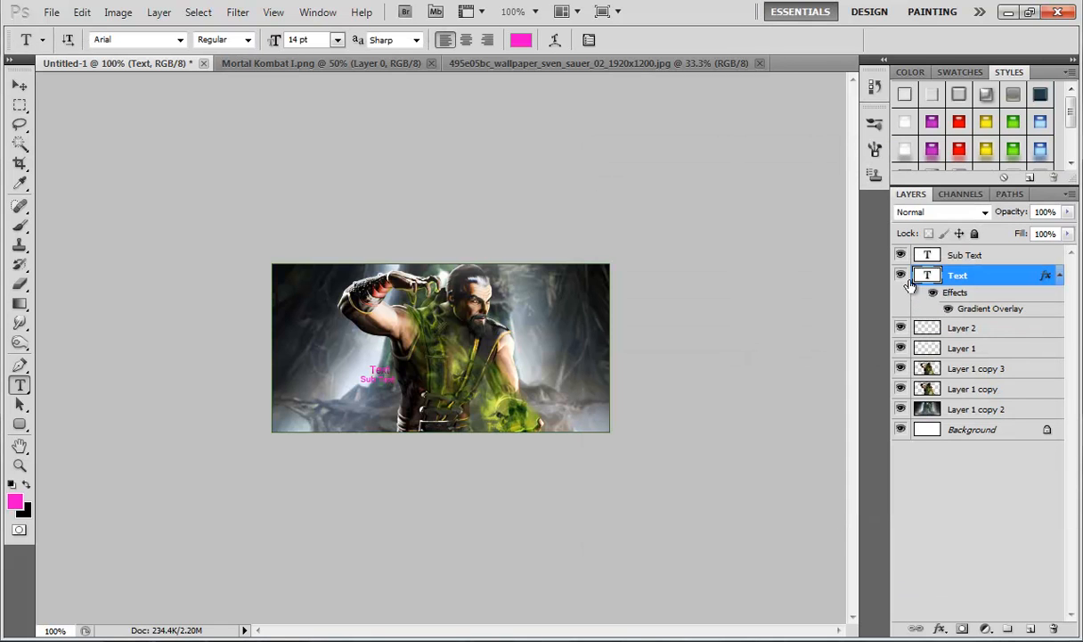
click(901, 276)
click(900, 277)
Add a black outside stroke to the "Text" layer at the smallest size and apply the layer style.
right_click(933, 279)
click(856, 308)
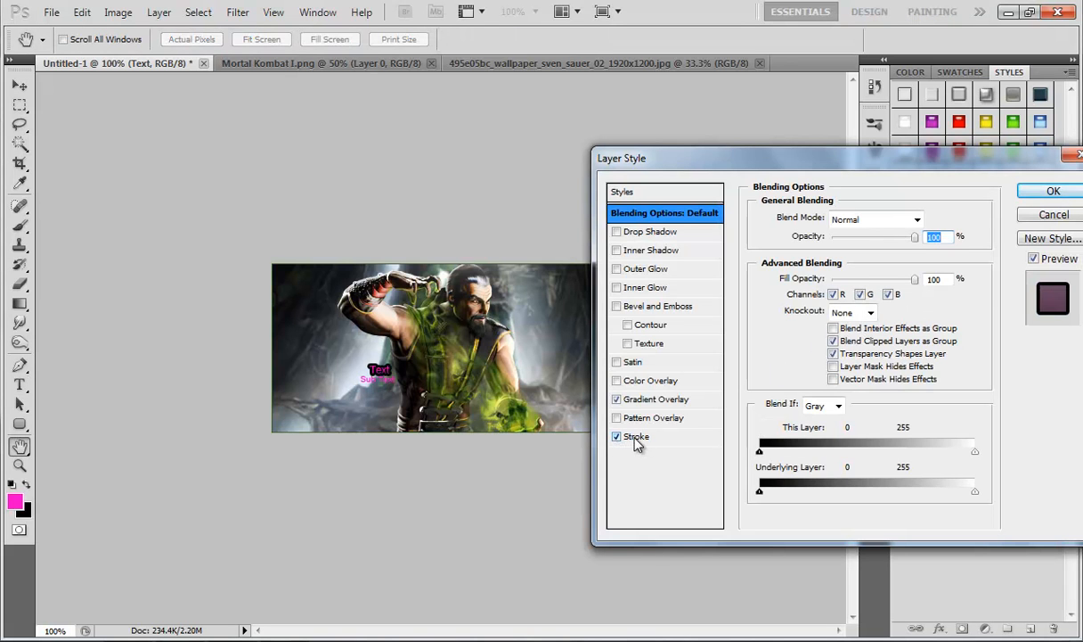
click(635, 438)
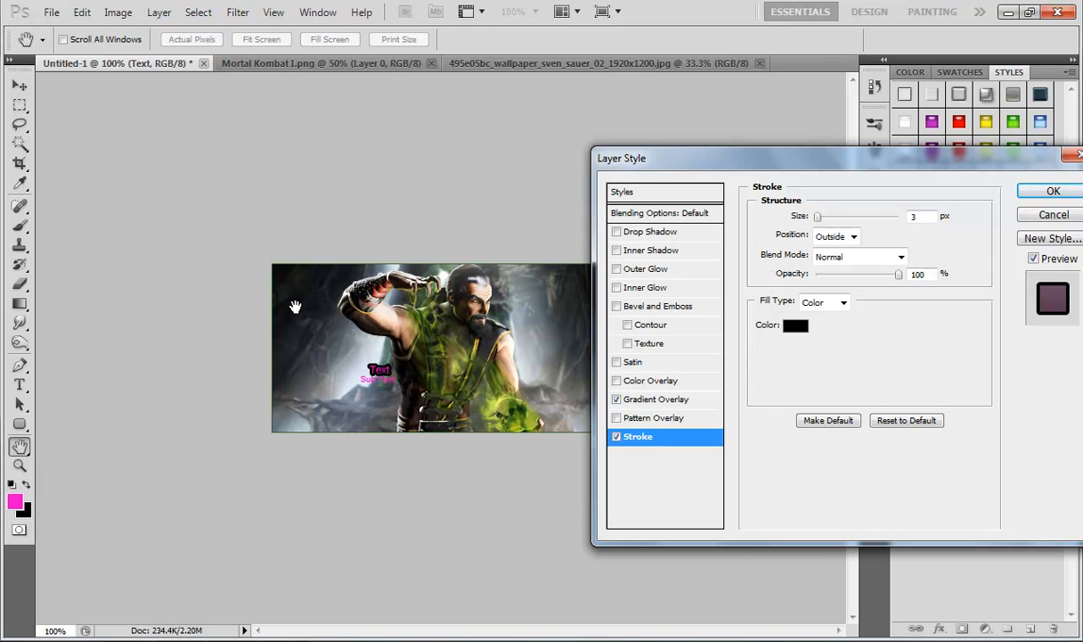
drag(822, 223, 735, 216)
click(1053, 190)
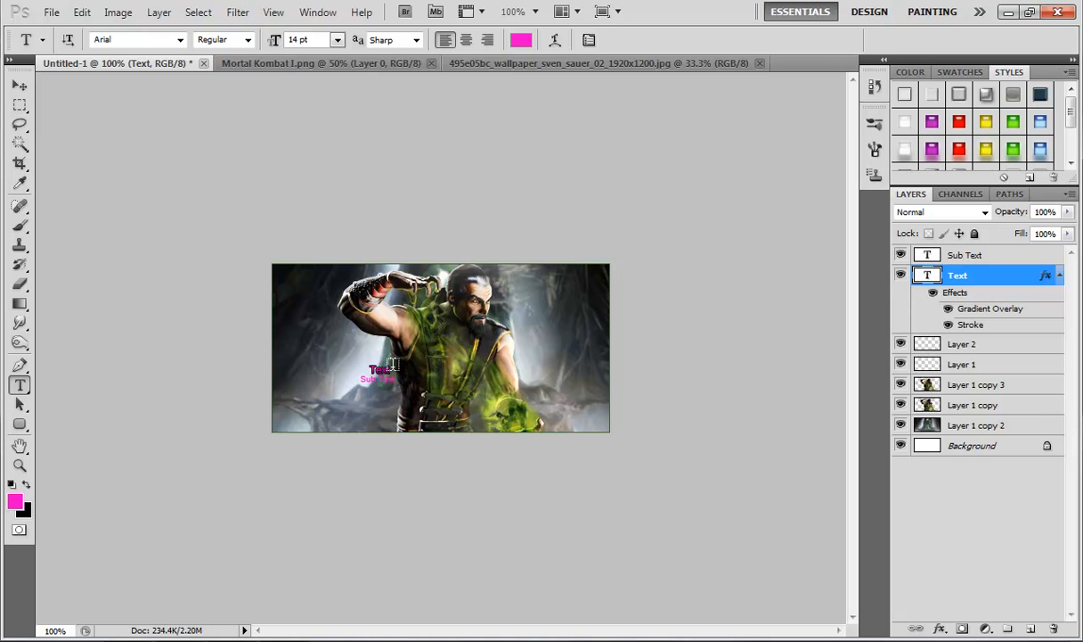
Try to save the banner in the "Fantasy type" folder as a PNG named "w/e".
click(52, 12)
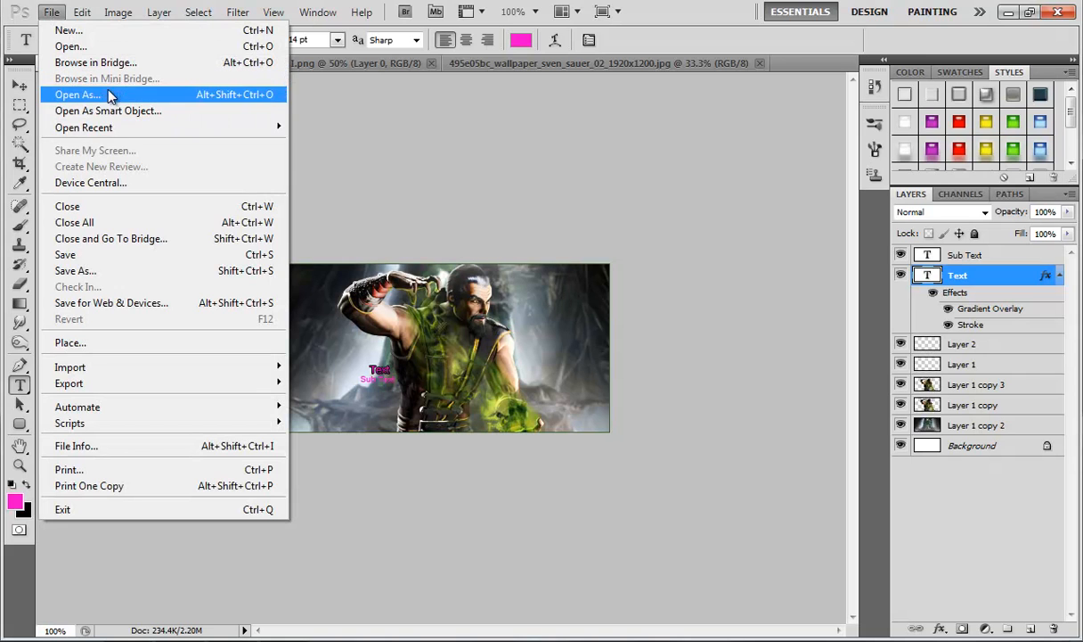
click(73, 270)
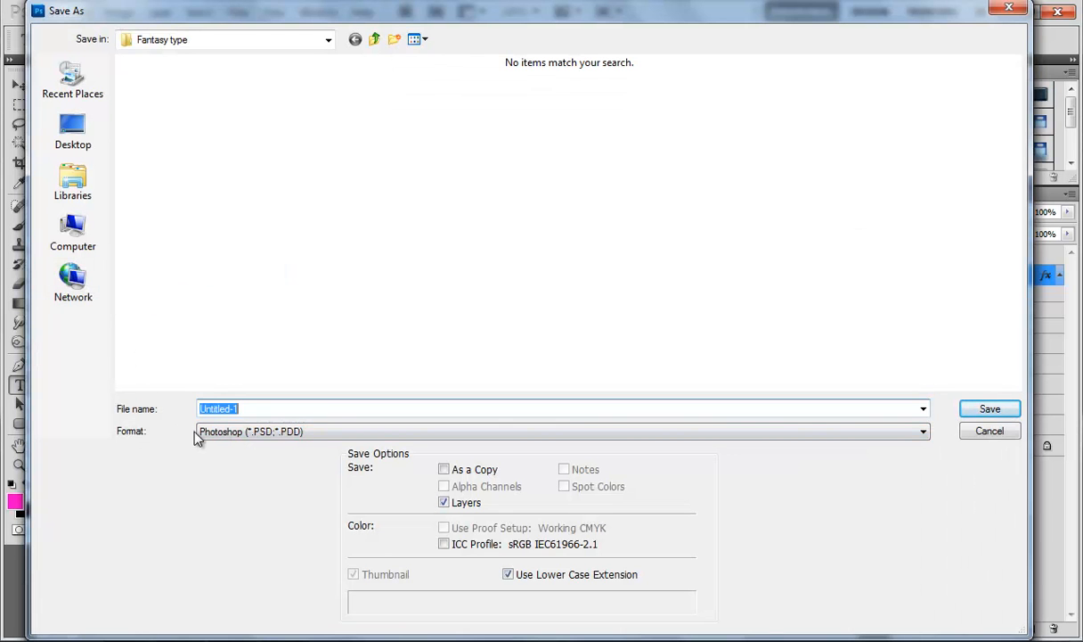
click(229, 433)
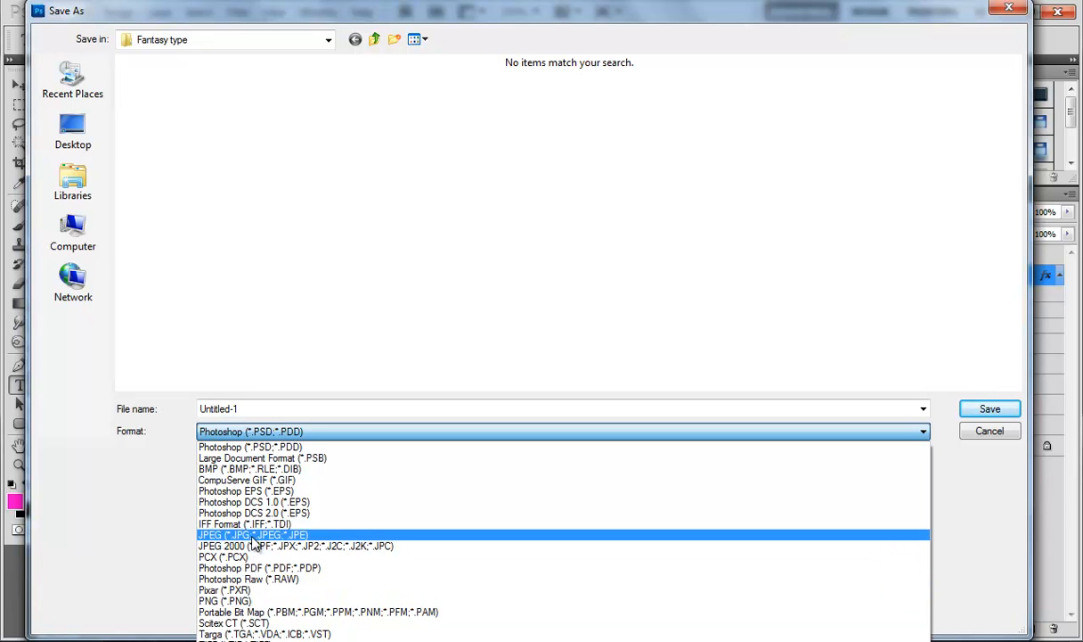
click(217, 602)
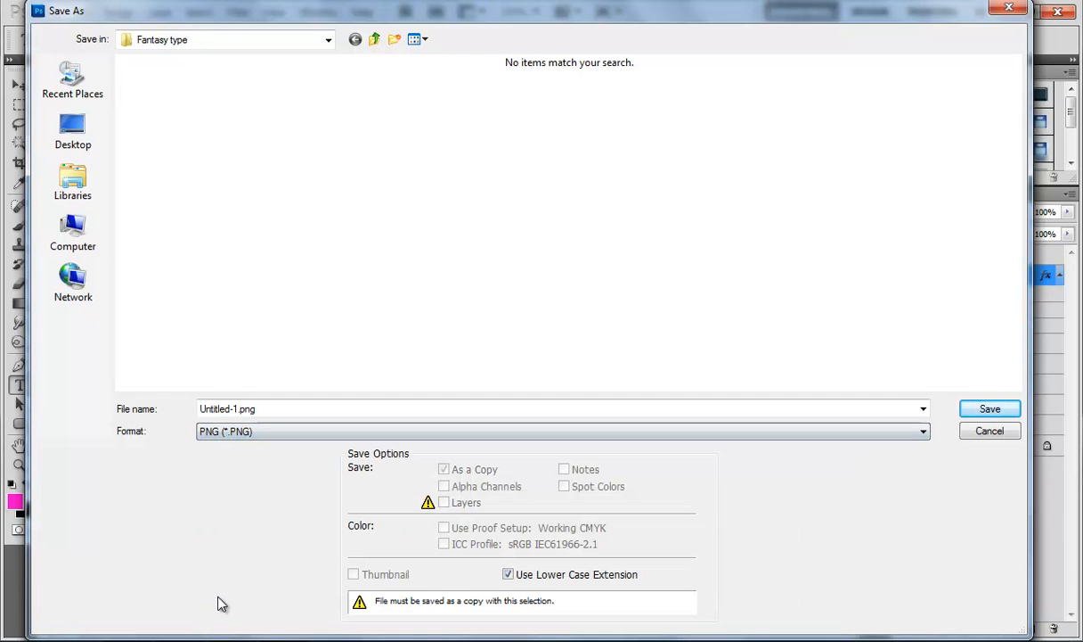
double_click(305, 412)
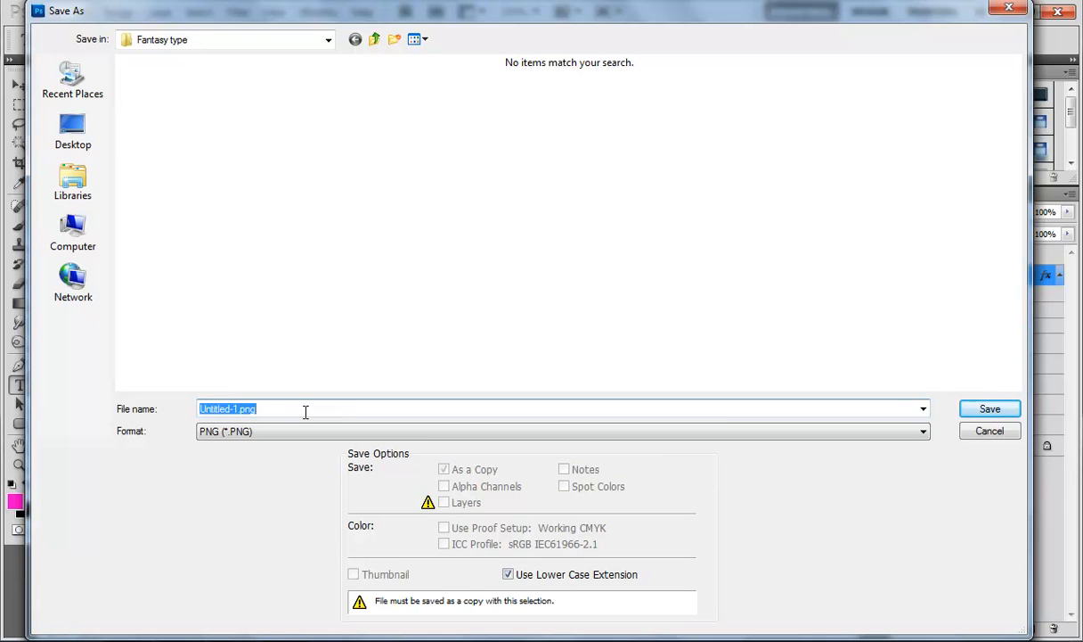
key(BackSpace)
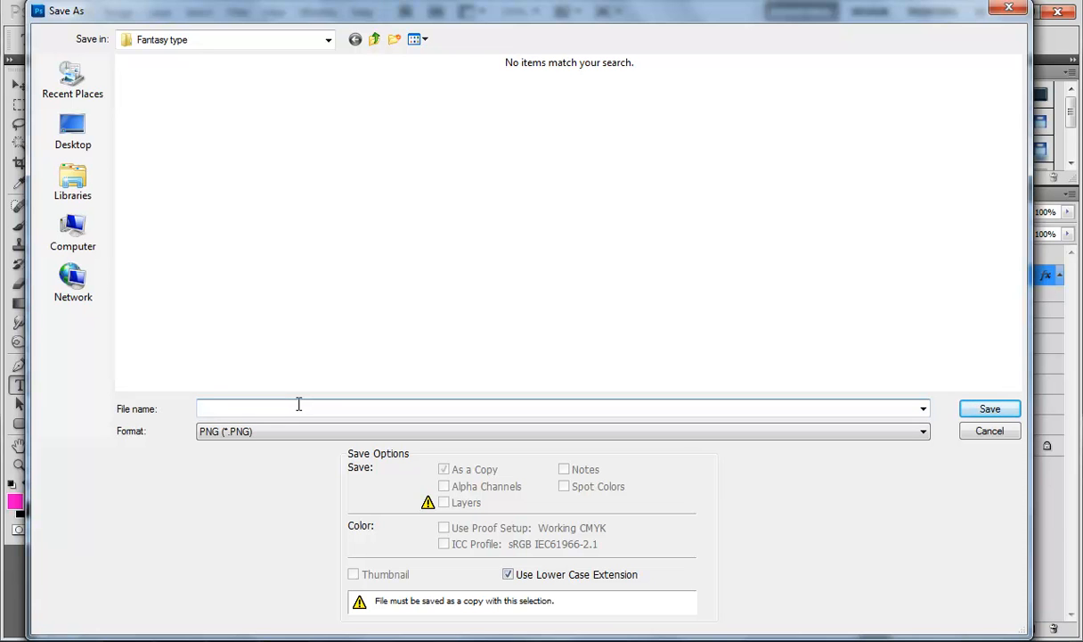
text(w/e)
click(981, 413)
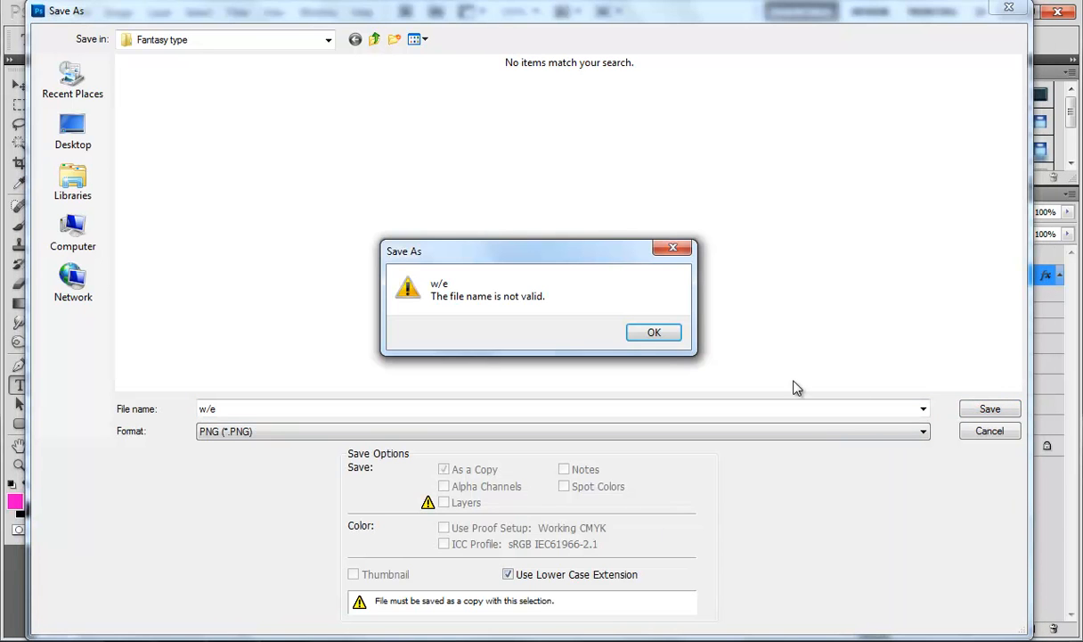
Correct the file name to "we", save the PNG copy, and accept its PNG options.
click(658, 339)
click(260, 407)
key(BackSpace)
key(BackSpace)
text(e)
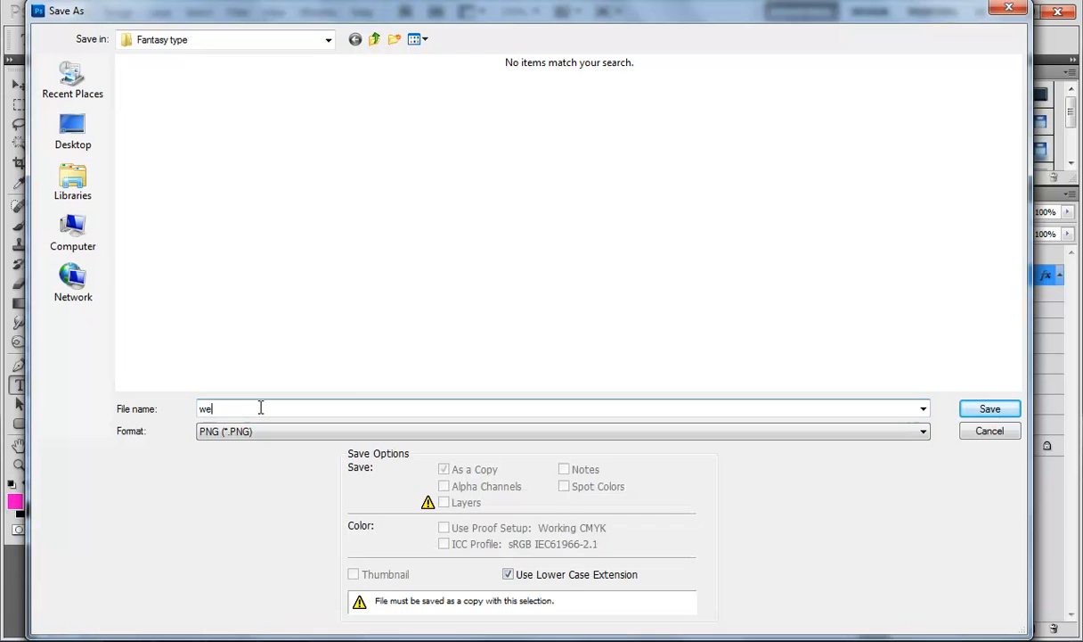
click(981, 408)
click(573, 218)
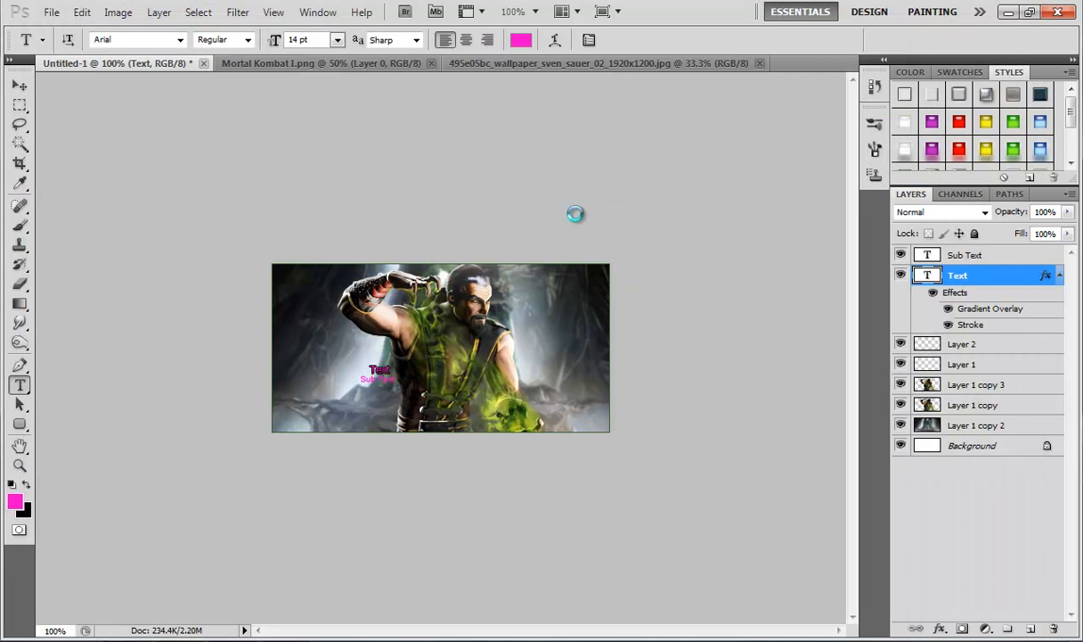